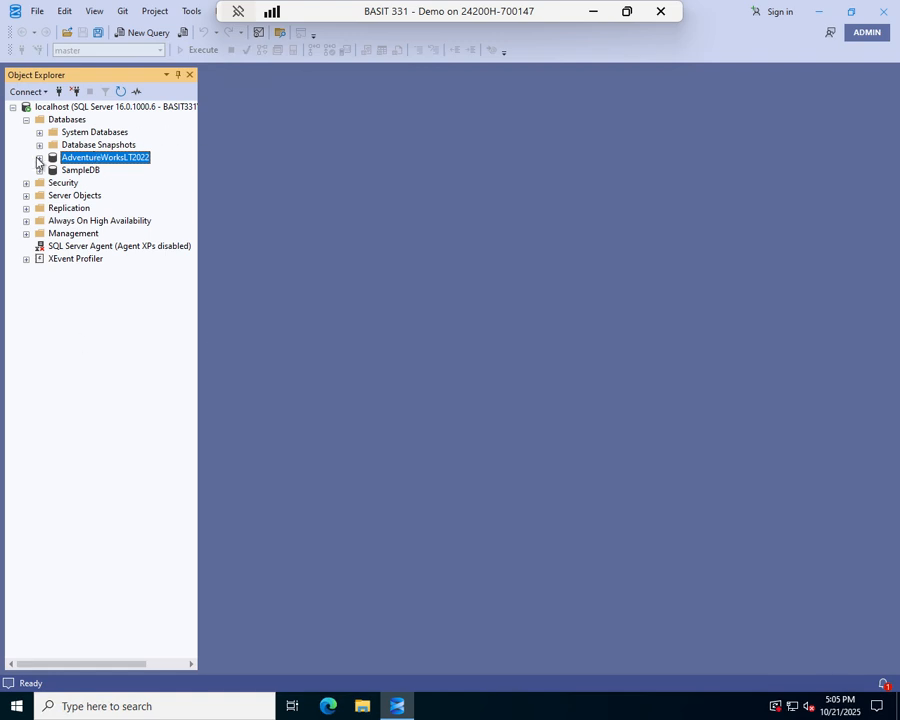
Step: Expand the AdventureWorksLT2022 tables down to the SalesLT.SalesOrderHeader columns, widen the object tree and select the AccountNumber column
{"action": "left_click", "coordinate": [39, 158]}
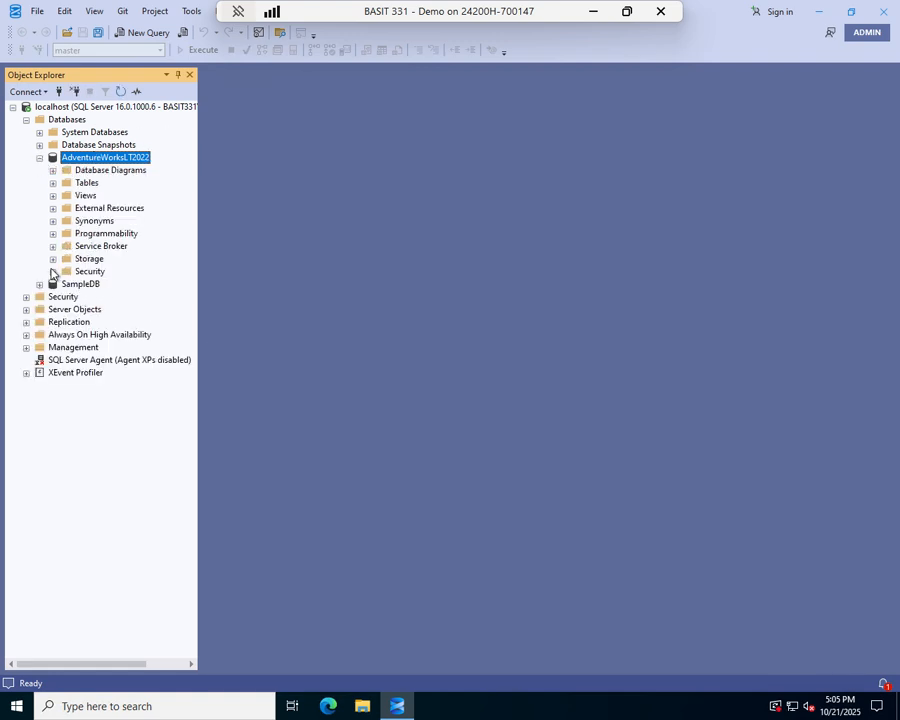
{"action": "left_click", "coordinate": [53, 184]}
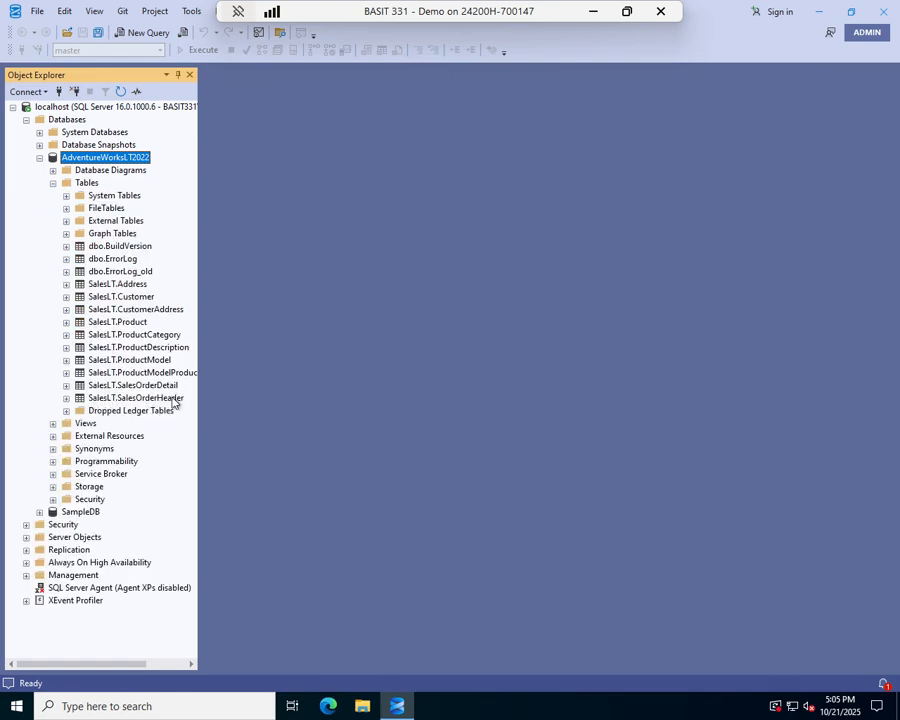
{"action": "left_click", "coordinate": [66, 398]}
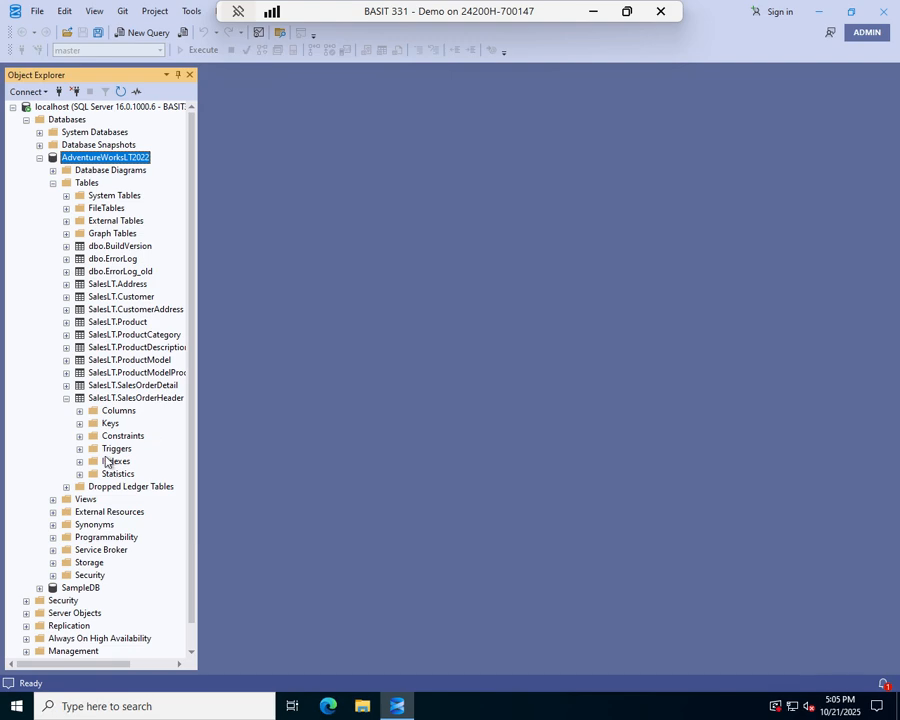
{"action": "left_click", "coordinate": [80, 411]}
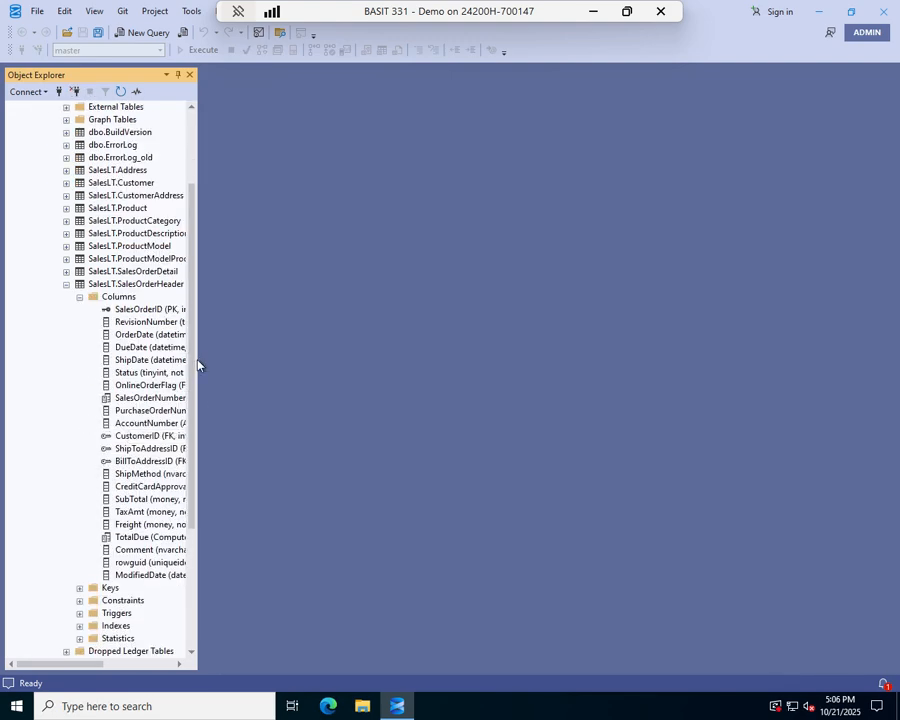
{"action": "left_click_drag", "start_coordinate": [203, 360], "coordinate": [287, 368]}
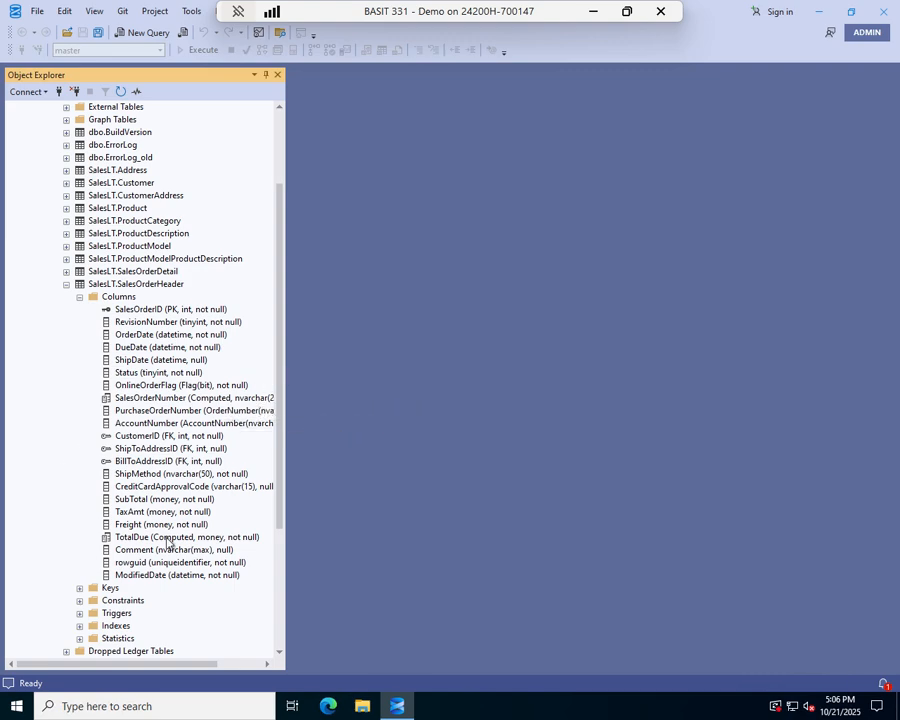
{"action": "left_click", "coordinate": [190, 423]}
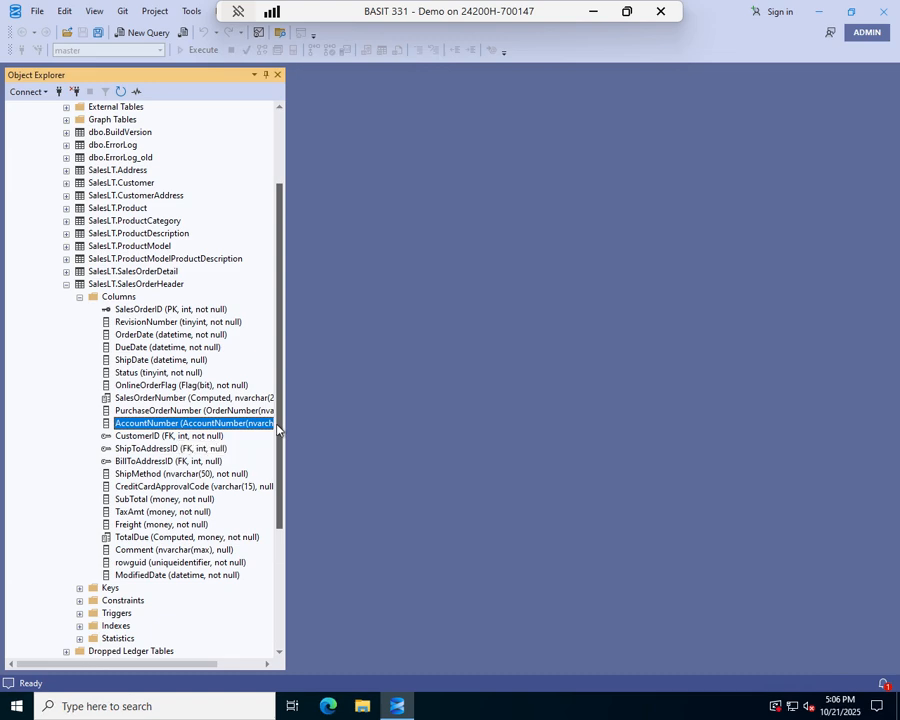
Step: Create a new query that starts with the statement "use AdventureWorksLT2022;"
{"action": "left_click", "coordinate": [142, 32]}
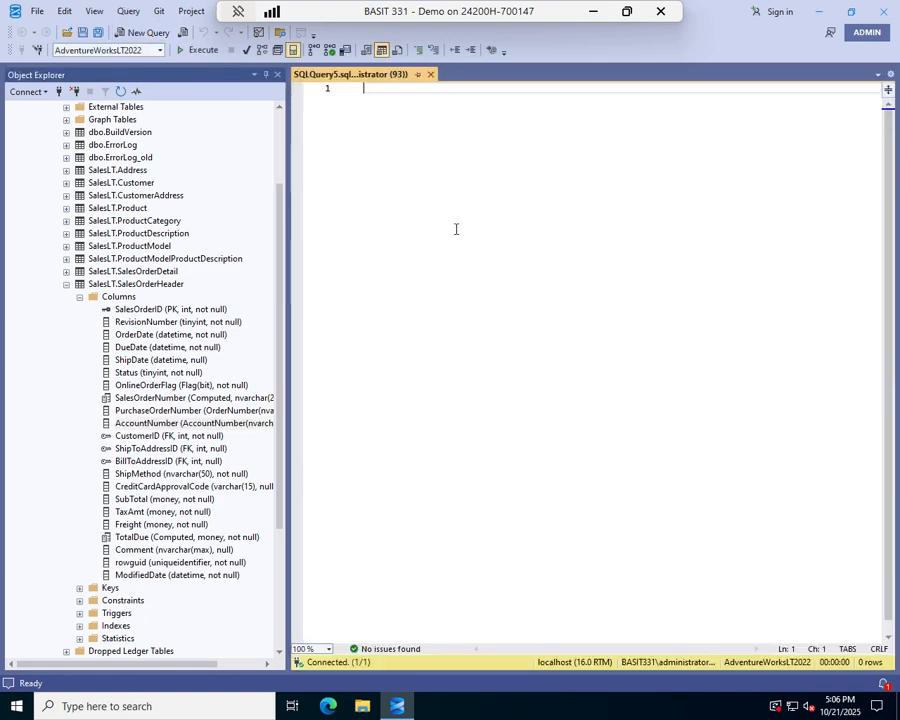
{"action": "type", "text": "use ad"}
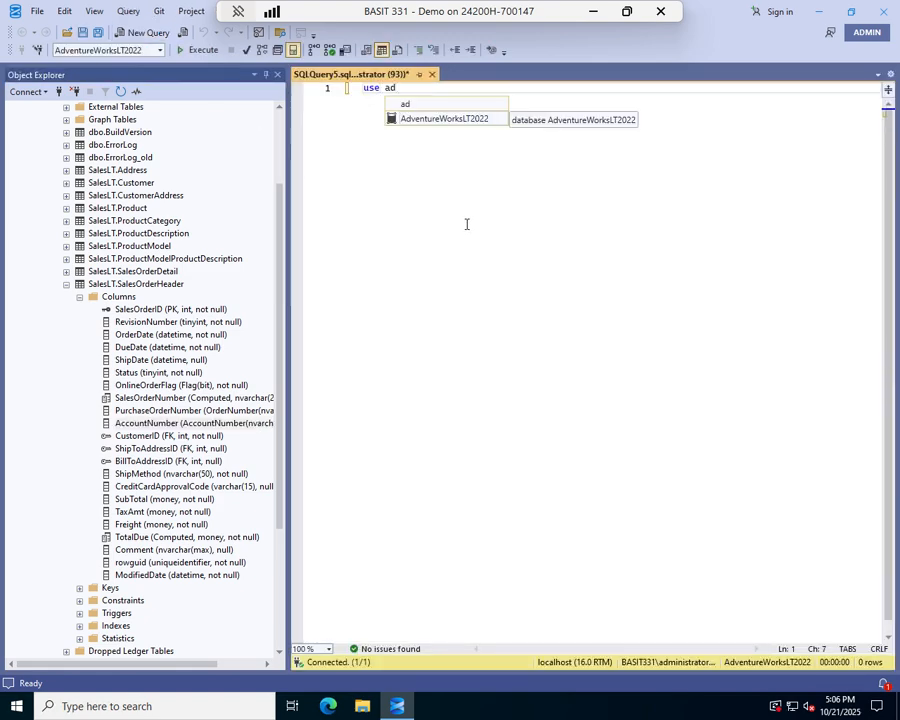
{"action": "key", "text": "Tab"}
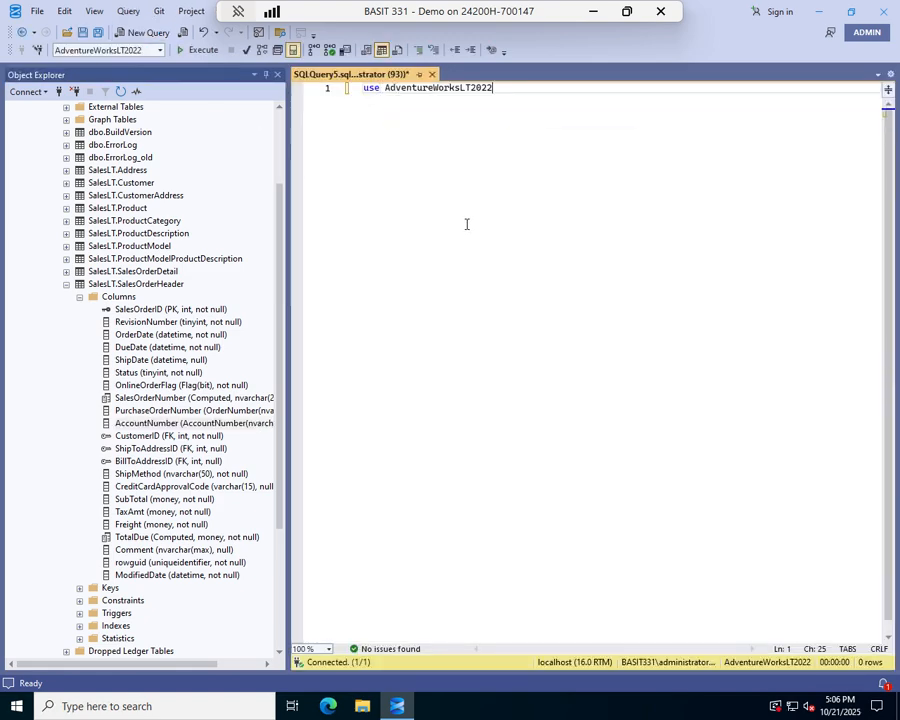
{"action": "type", "text": ";"}
{"action": "key", "text": "Return"}
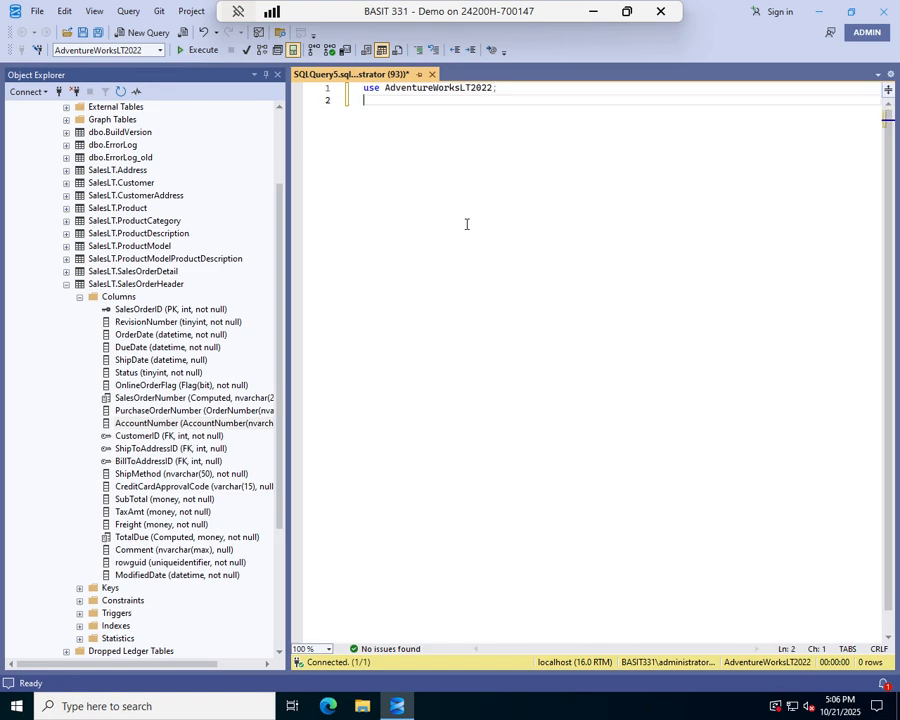
Step: Add a select statement with an empty column list that reads from SalesLT.SalesOrderHeader
{"action": "type", "text": "select"}
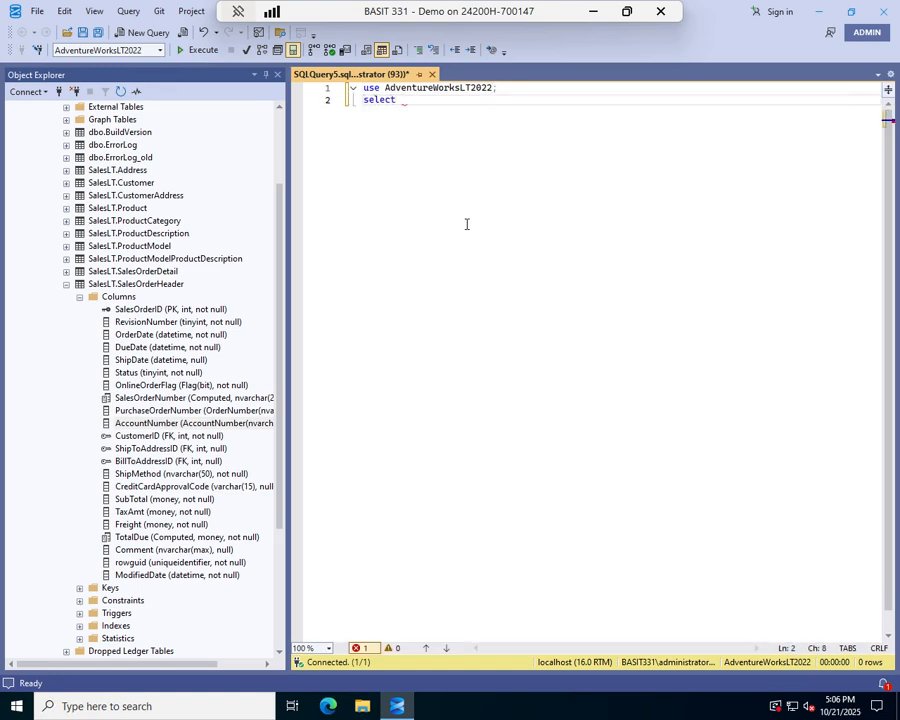
{"action": "key", "text": "Return"}
{"action": "type", "text": "f"}
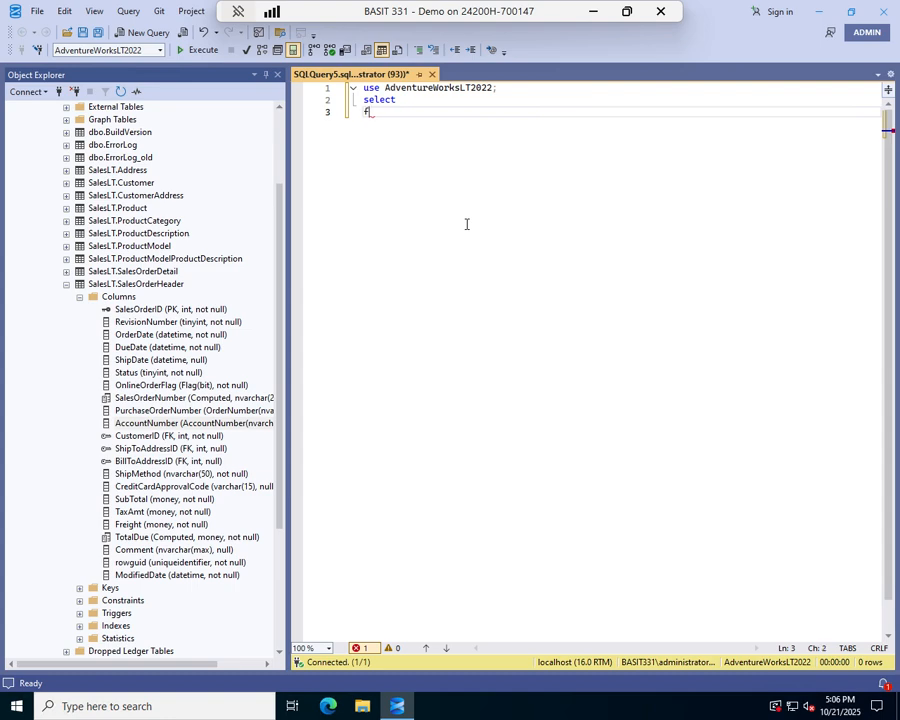
{"action": "type", "text": "rom sales"}
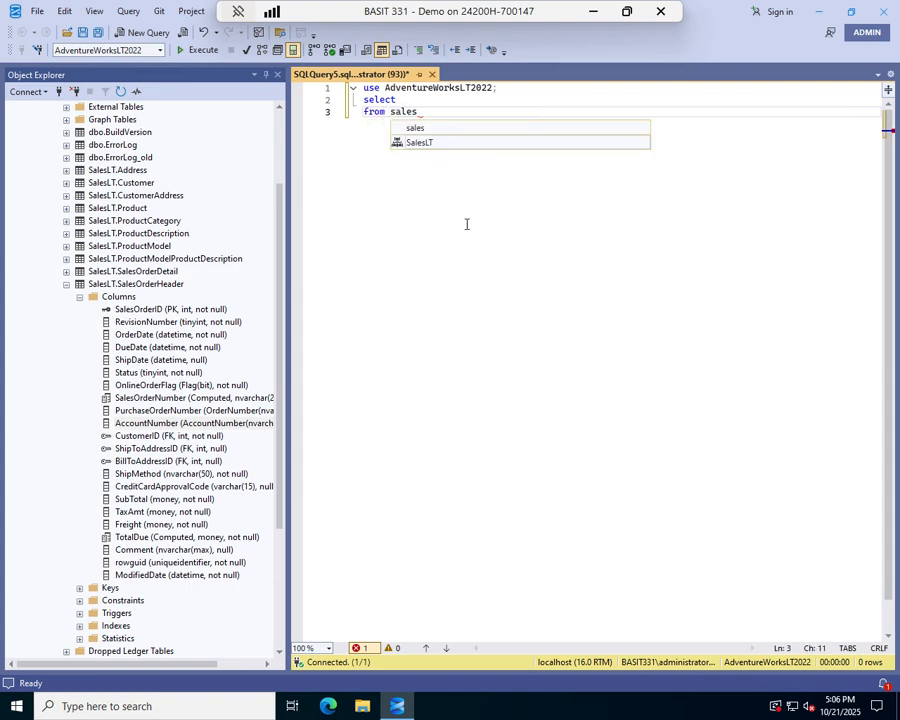
{"action": "key", "text": "Tab"}
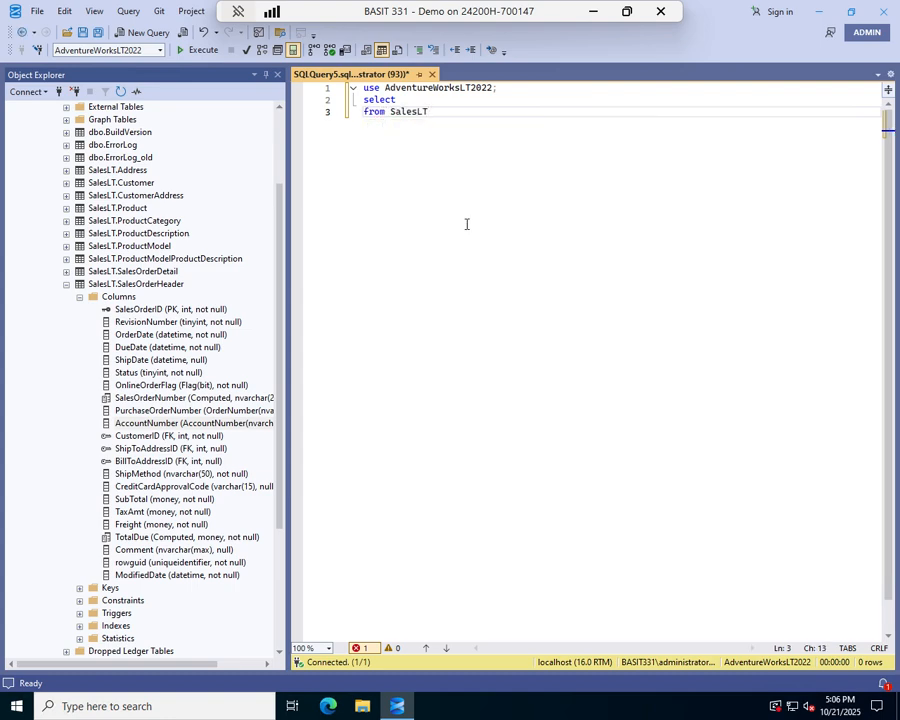
{"action": "type", "text": ".sale"}
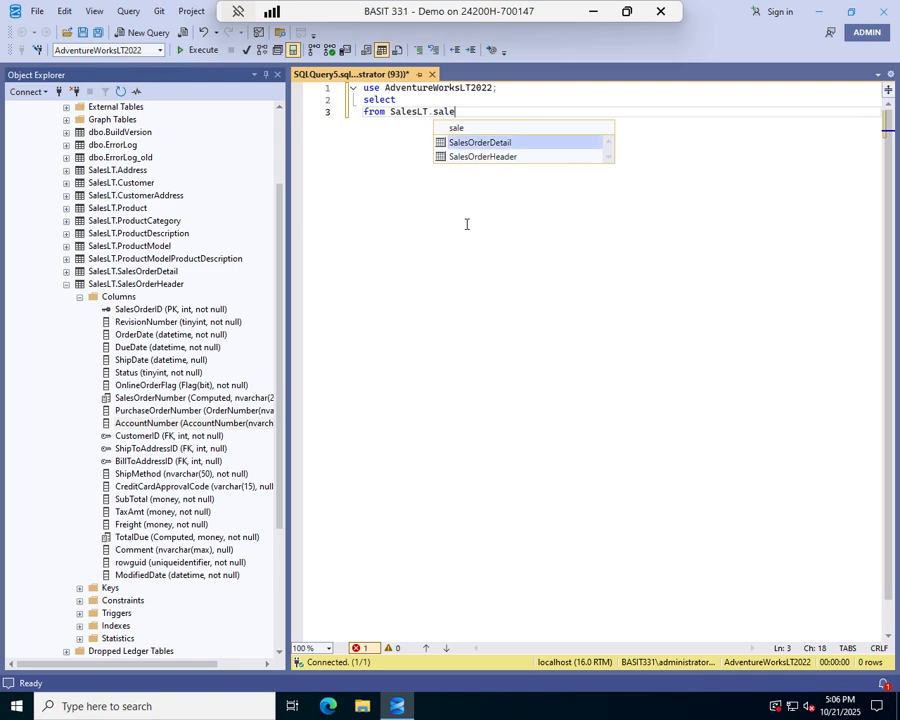
{"action": "key", "text": "Down"}
{"action": "key", "text": "Tab"}
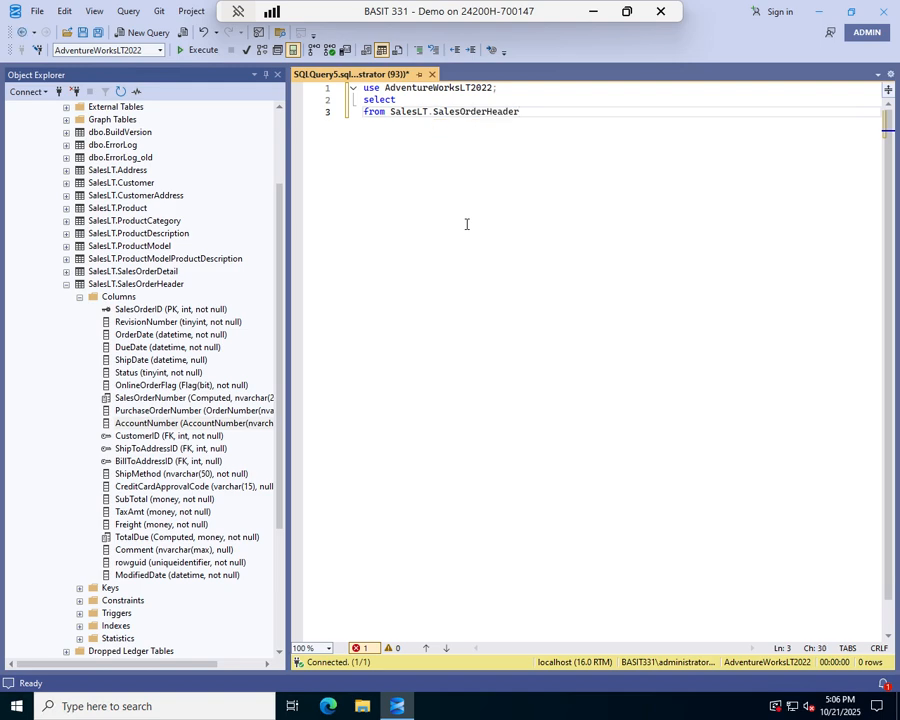
Step: Fill the select list with OrderDate, CustomerID and AccountNumber, and execute the query
{"action": "key", "text": "Up"}
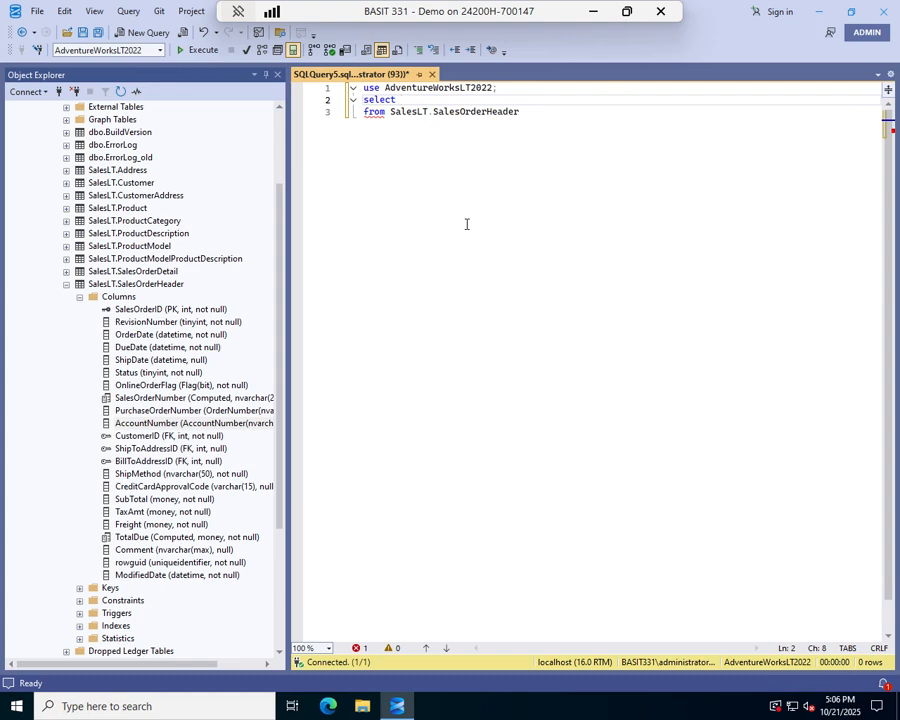
{"action": "type", "text": "order"}
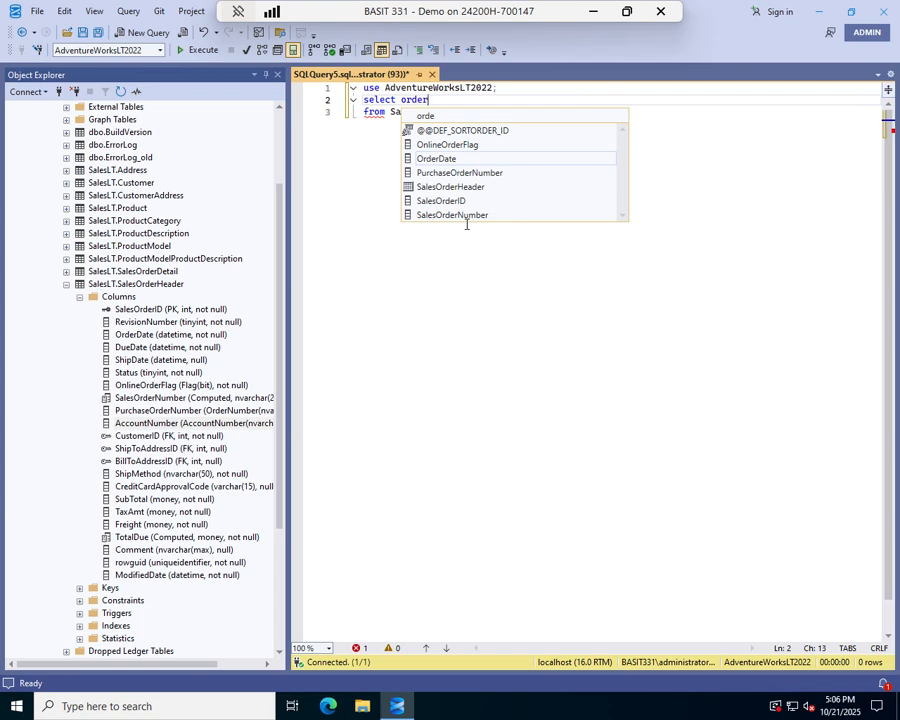
{"action": "key", "text": "Down"}
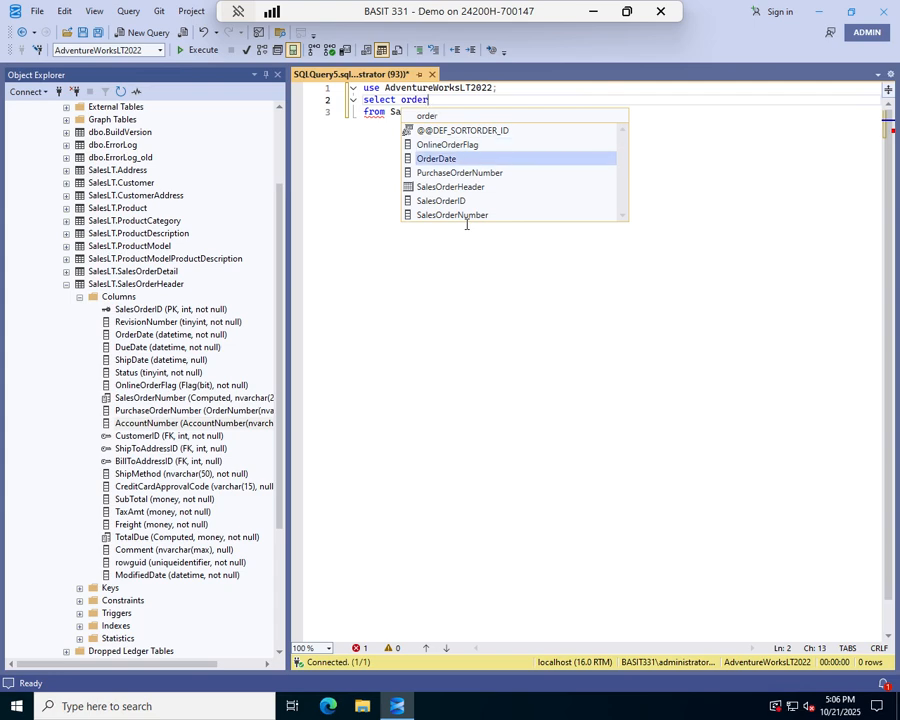
{"action": "key", "text": "Tab"}
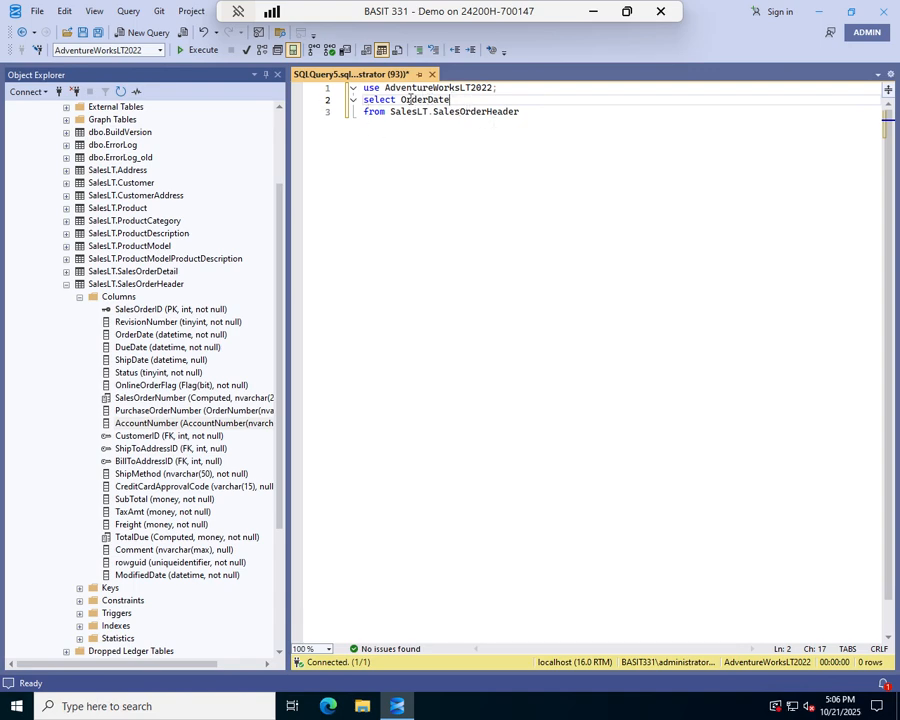
{"action": "mouse_move", "coordinate": [412, 100]}
{"action": "type", "text": ", cust"}
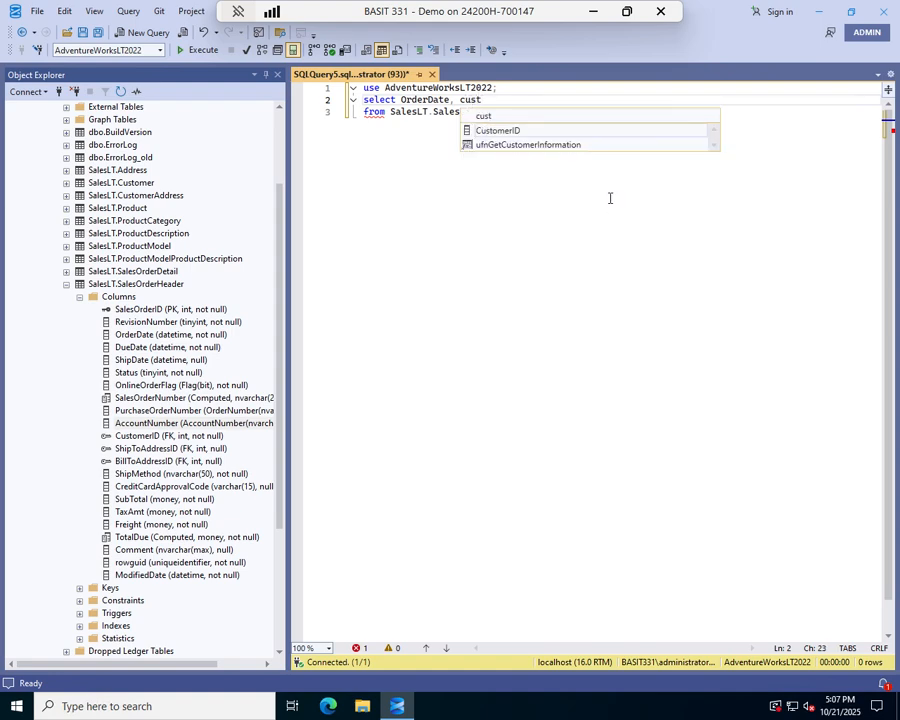
{"action": "key", "text": "Tab"}
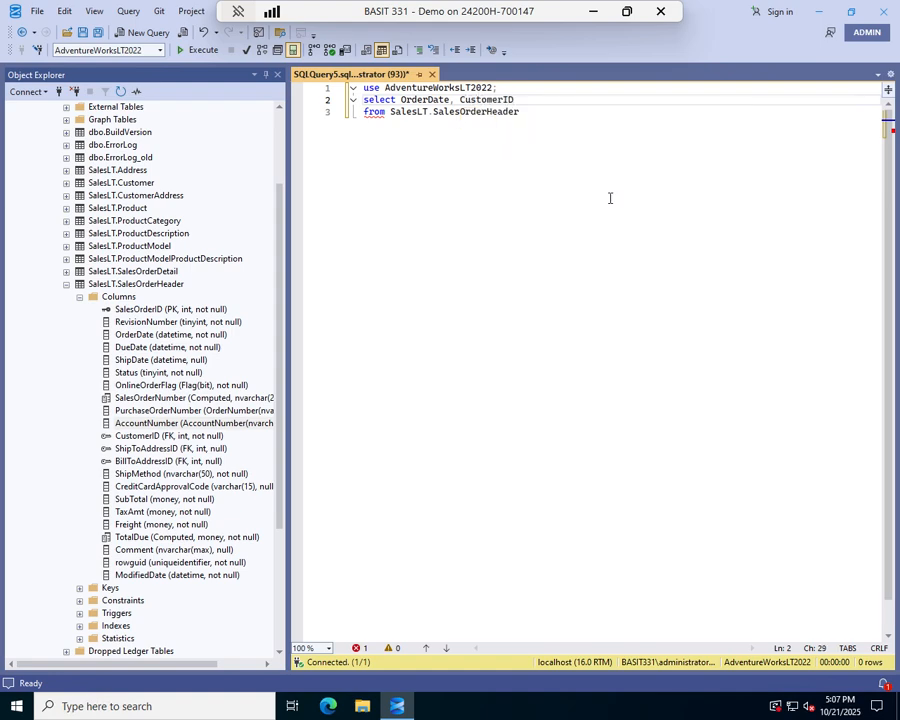
{"action": "type", "text": ", "}
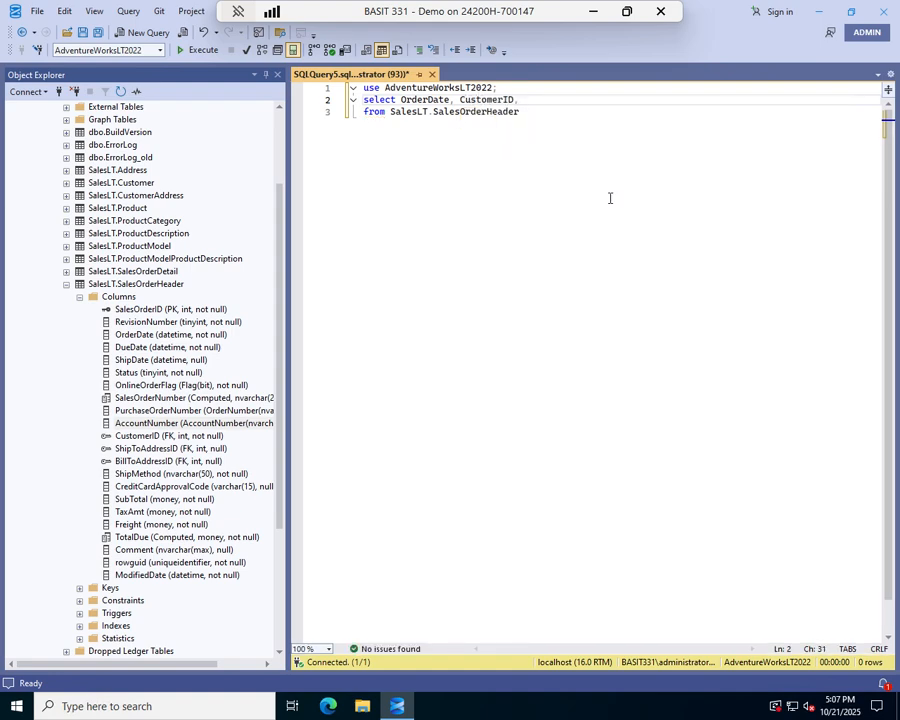
{"action": "type", "text": "accoun"}
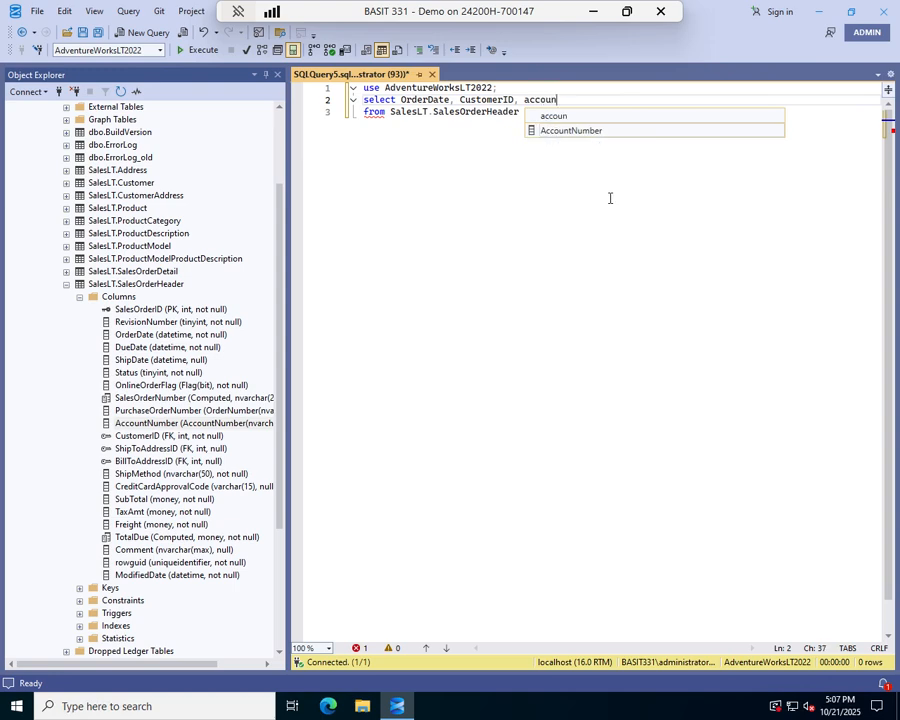
{"action": "key", "text": "Tab"}
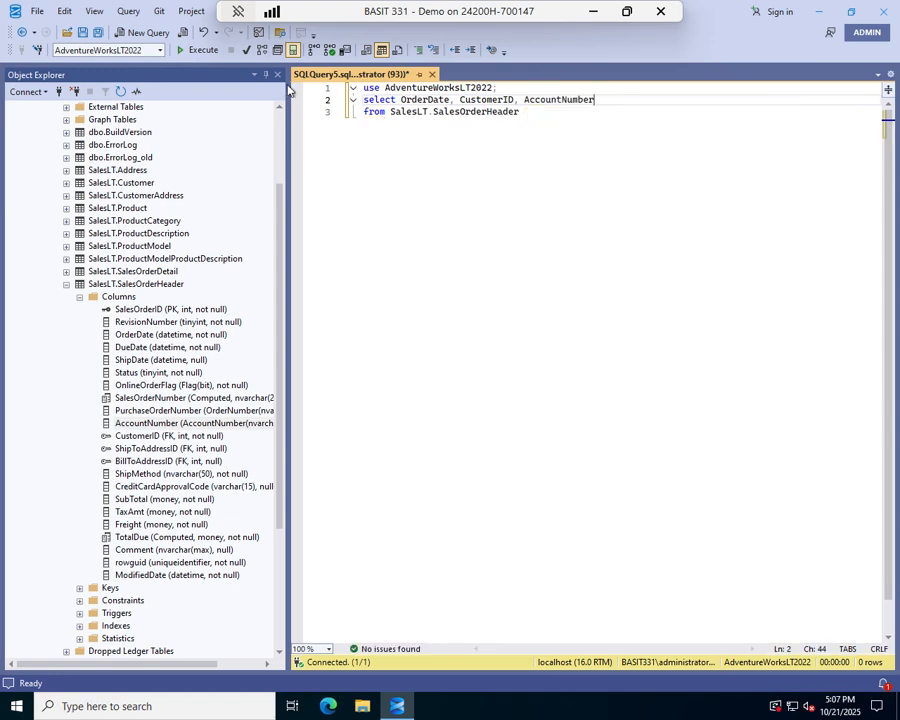
{"action": "left_click", "coordinate": [200, 50]}
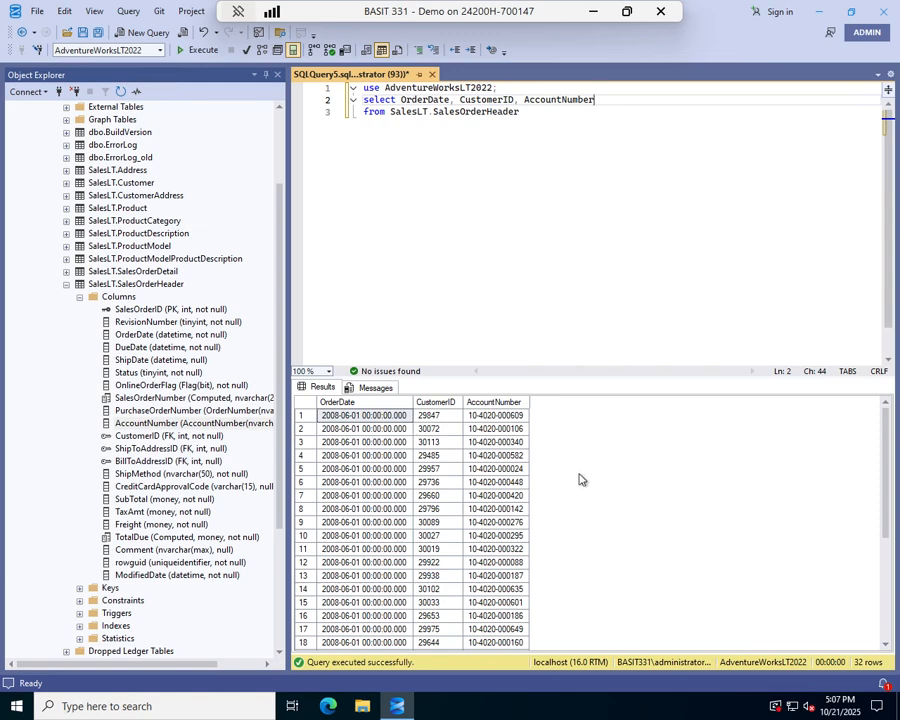
Step: Start the Always Encrypted Wizard for the AccountNumber column, pass the introduction and mark AccountNumber for encryption
{"action": "right_click", "coordinate": [143, 430]}
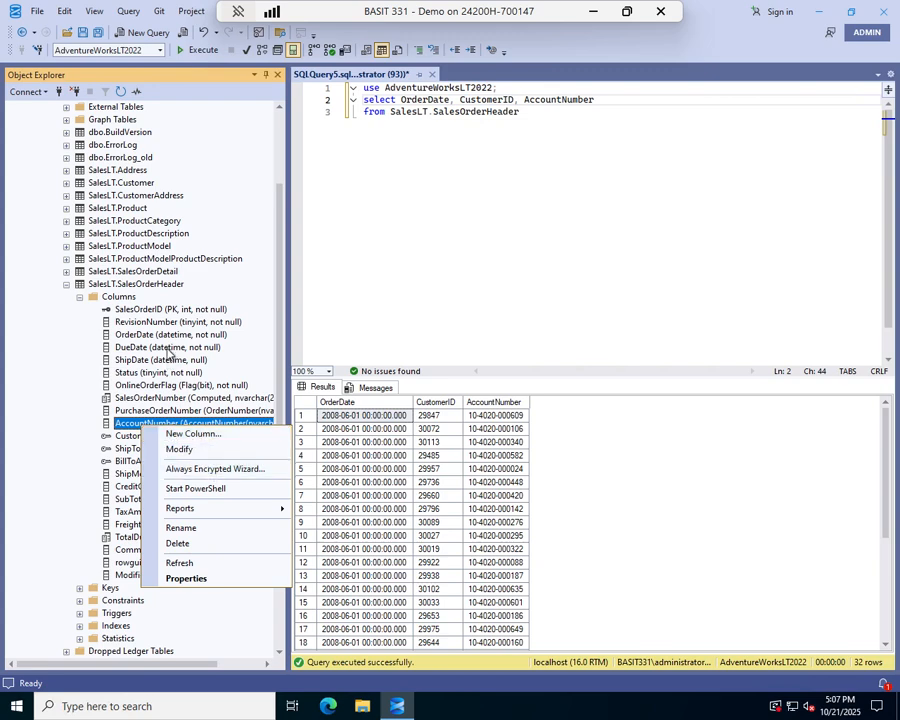
{"action": "left_click", "coordinate": [195, 475]}
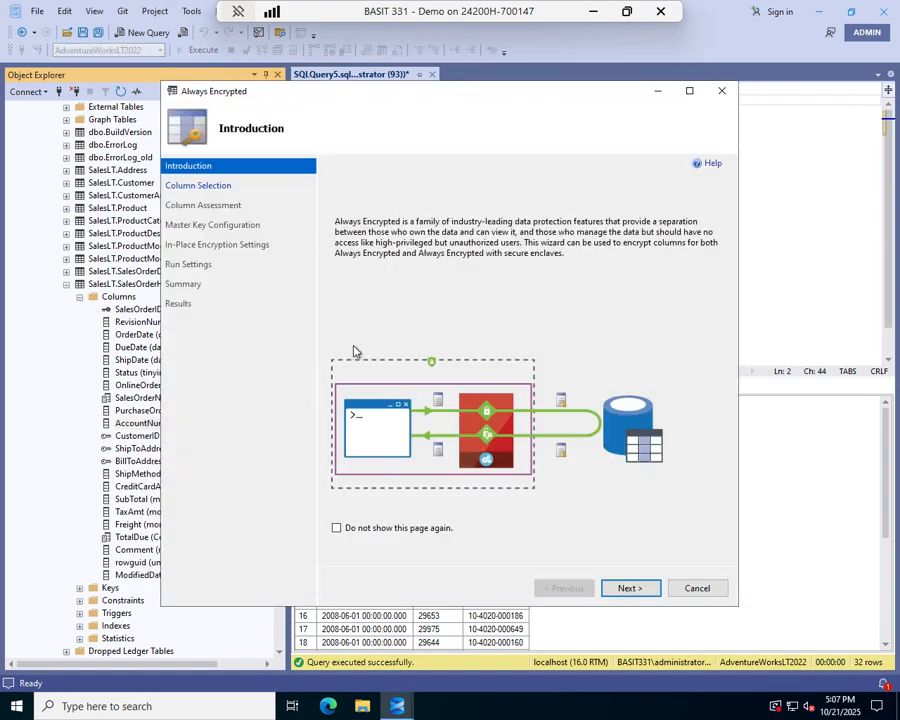
{"action": "left_click", "coordinate": [628, 591]}
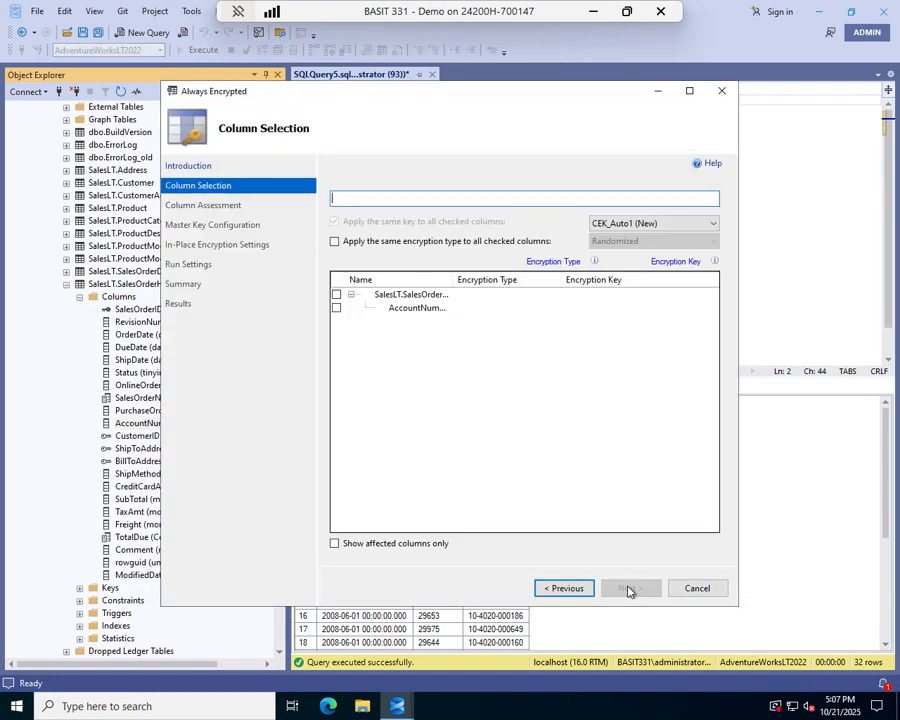
{"action": "left_click", "coordinate": [337, 309]}
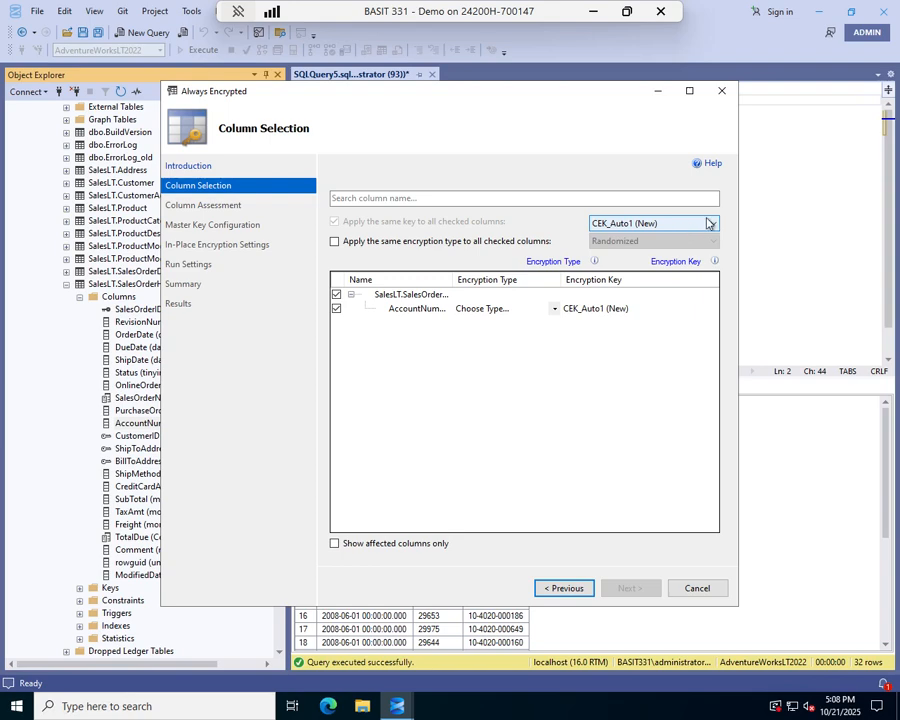
Step: Check the available encryption keys and set the AccountNumber column's encryption type to Randomized
{"action": "left_click", "coordinate": [709, 225]}
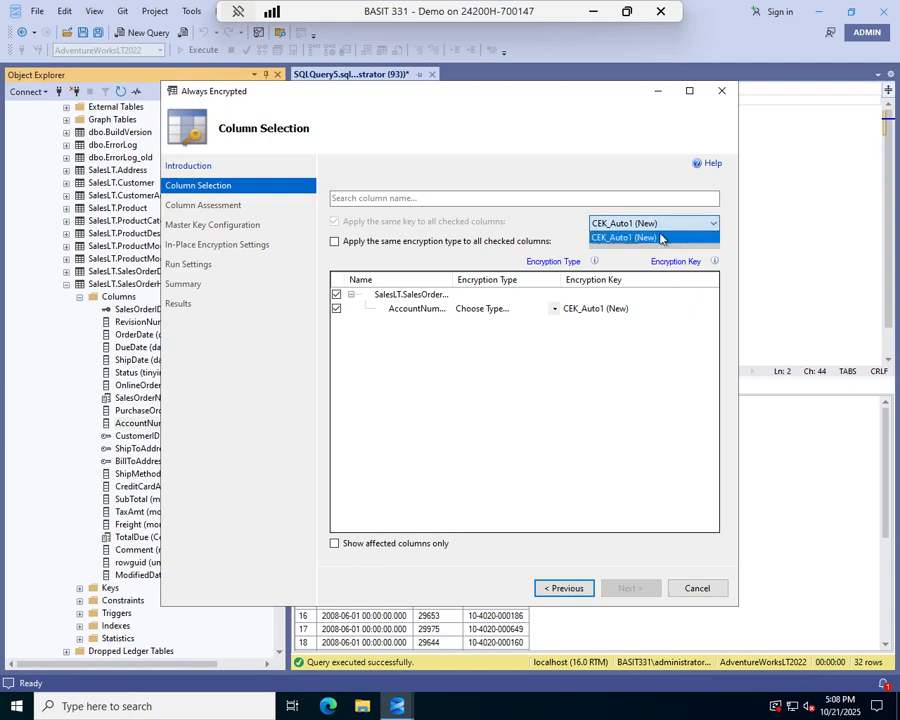
{"action": "left_click", "coordinate": [712, 224]}
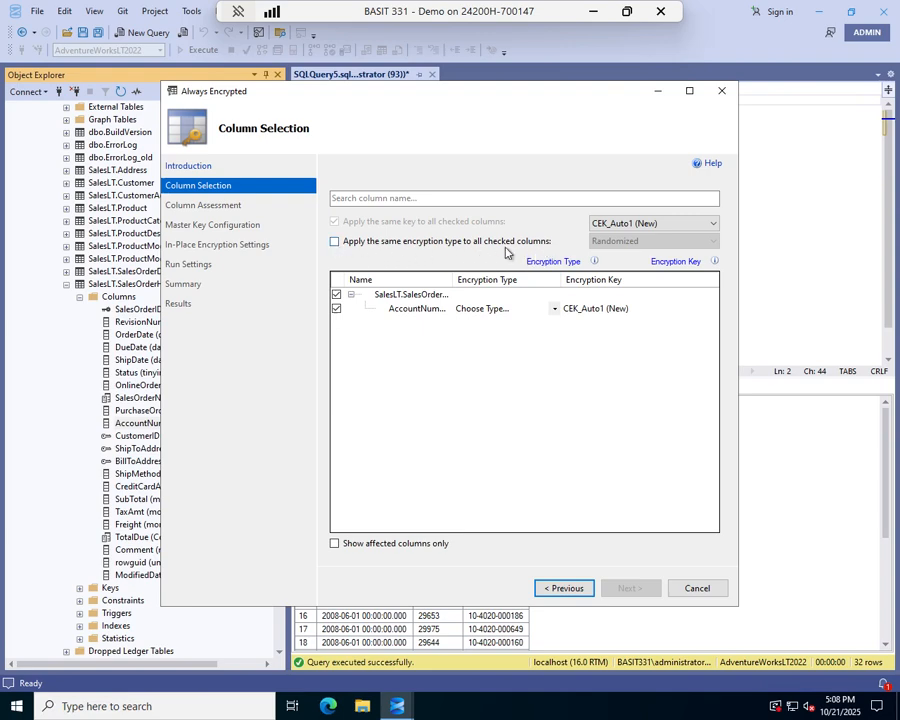
{"action": "left_click", "coordinate": [558, 312]}
{"action": "left_click", "coordinate": [556, 310]}
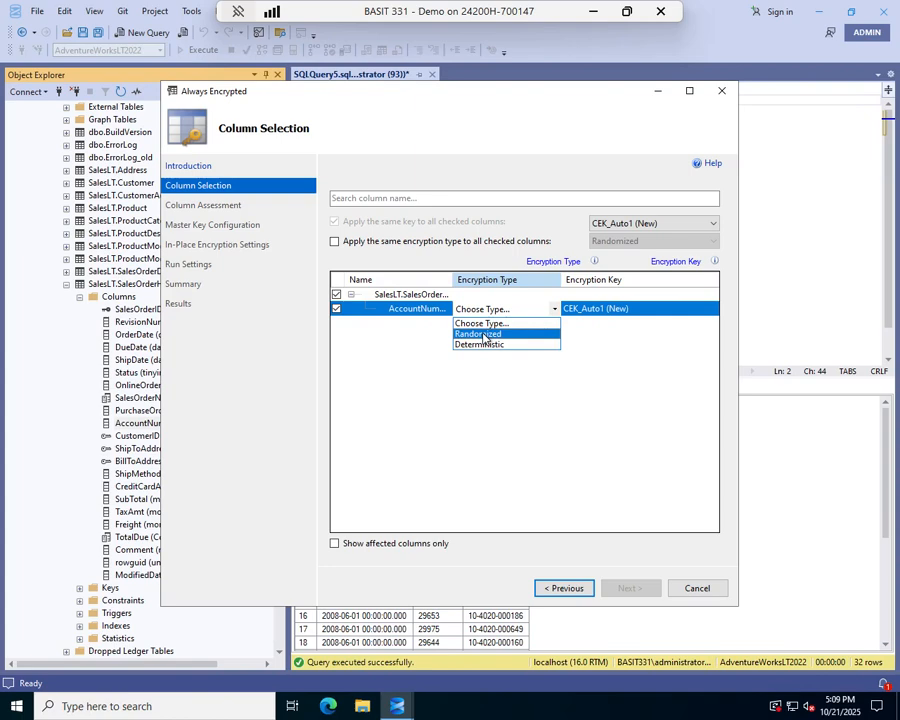
{"action": "left_click", "coordinate": [484, 335]}
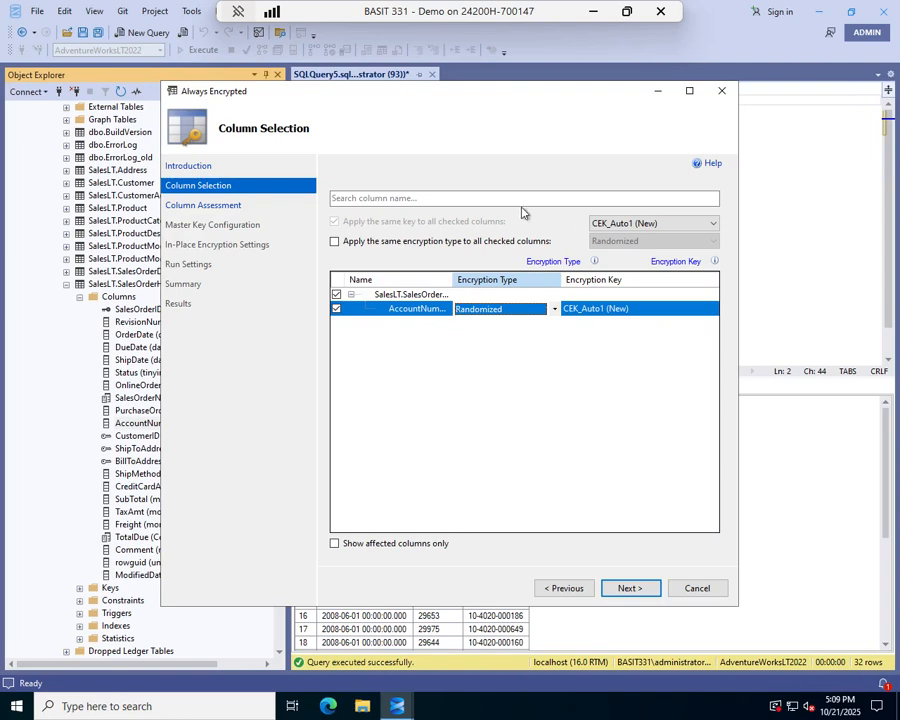
Step: Apply the Randomized encryption type to all checked columns and continue past the column assessment to the master key configuration
{"action": "left_click", "coordinate": [336, 242]}
{"action": "left_click", "coordinate": [710, 241]}
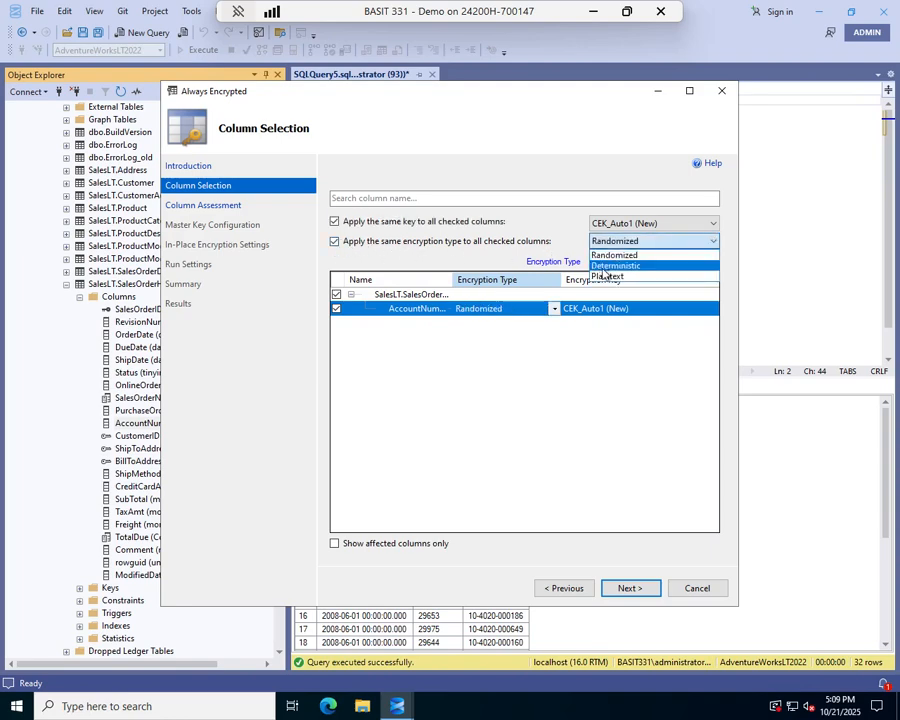
{"action": "left_click", "coordinate": [502, 437]}
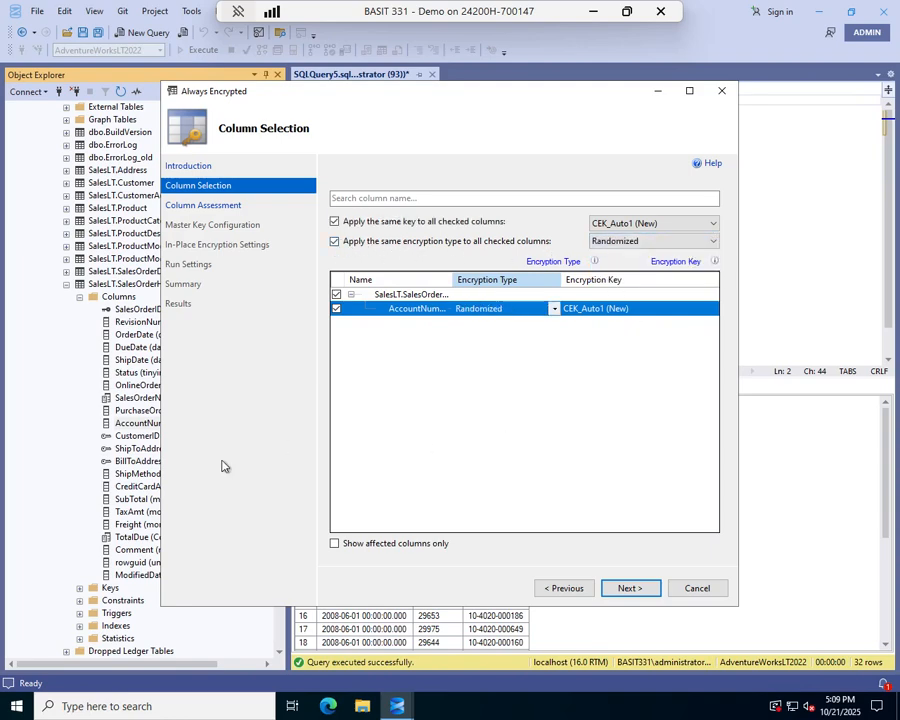
{"action": "left_click", "coordinate": [627, 590]}
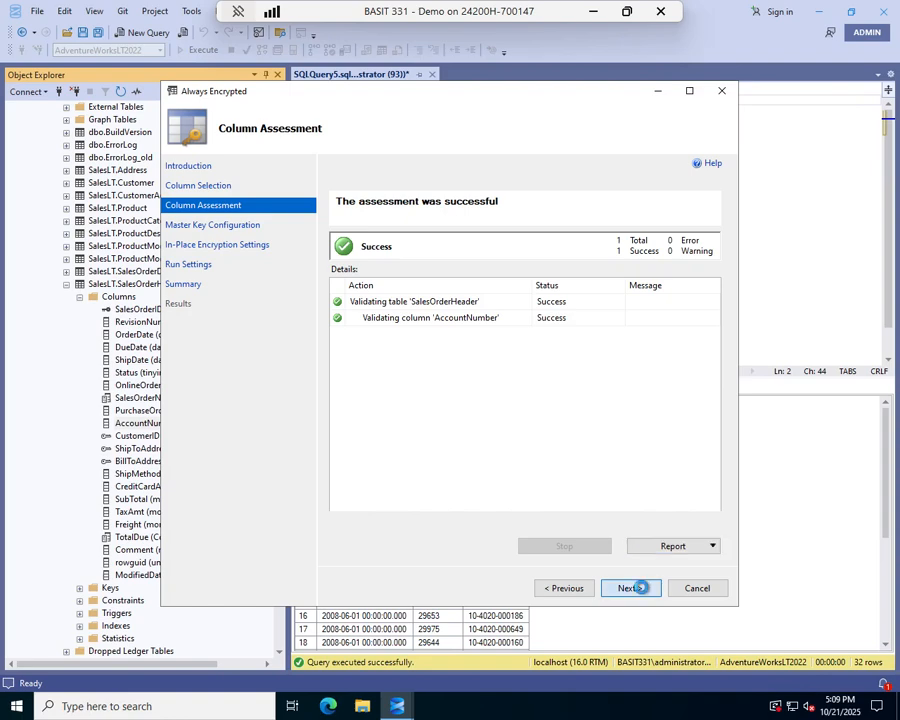
{"action": "left_click", "coordinate": [644, 592]}
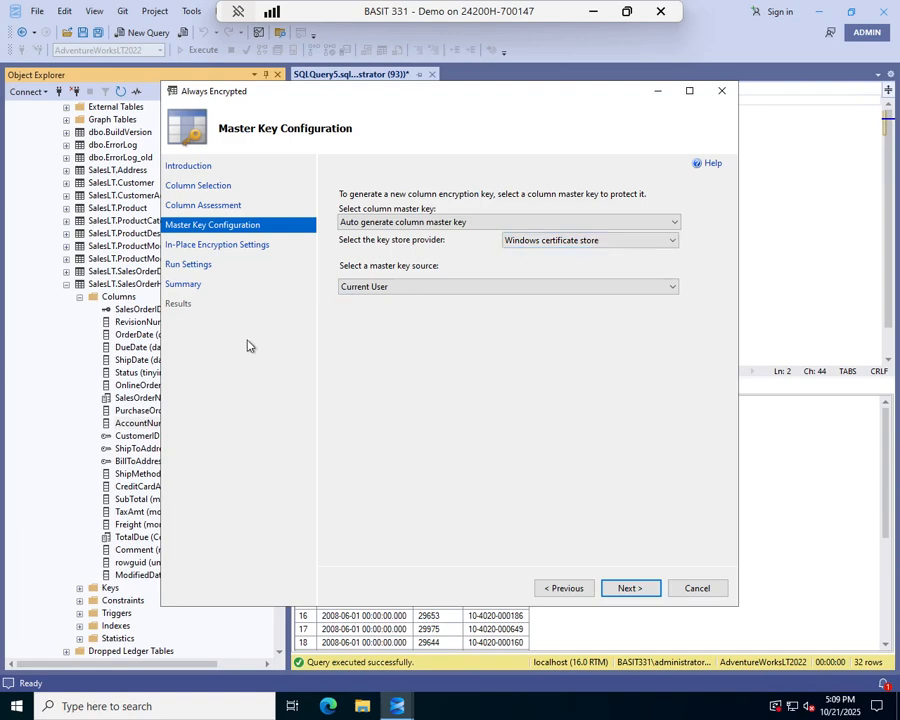
Step: Configure an auto-generated column master key in the Windows certificate store with Current User as the master key source
{"action": "left_click", "coordinate": [408, 290]}
{"action": "left_click", "coordinate": [408, 289]}
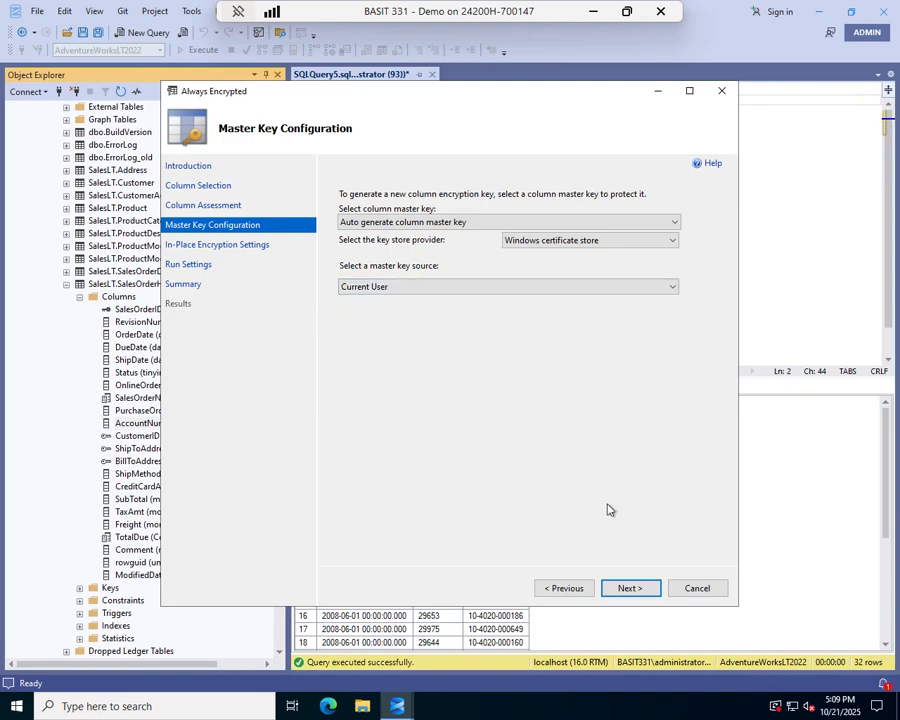
{"action": "left_click", "coordinate": [638, 226]}
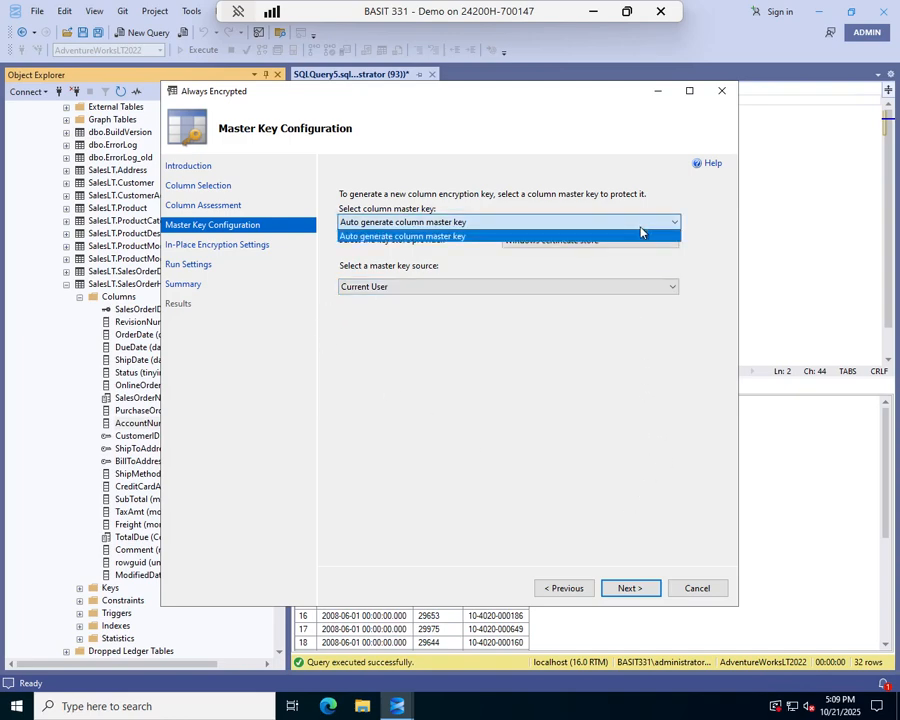
{"action": "left_click", "coordinate": [640, 235]}
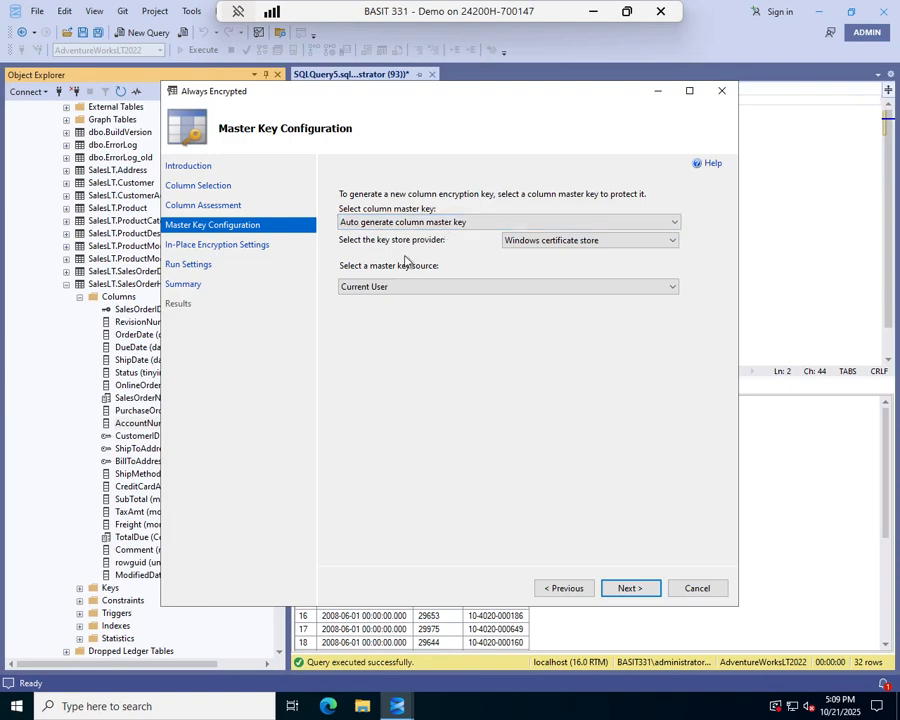
{"action": "left_click", "coordinate": [636, 592]}
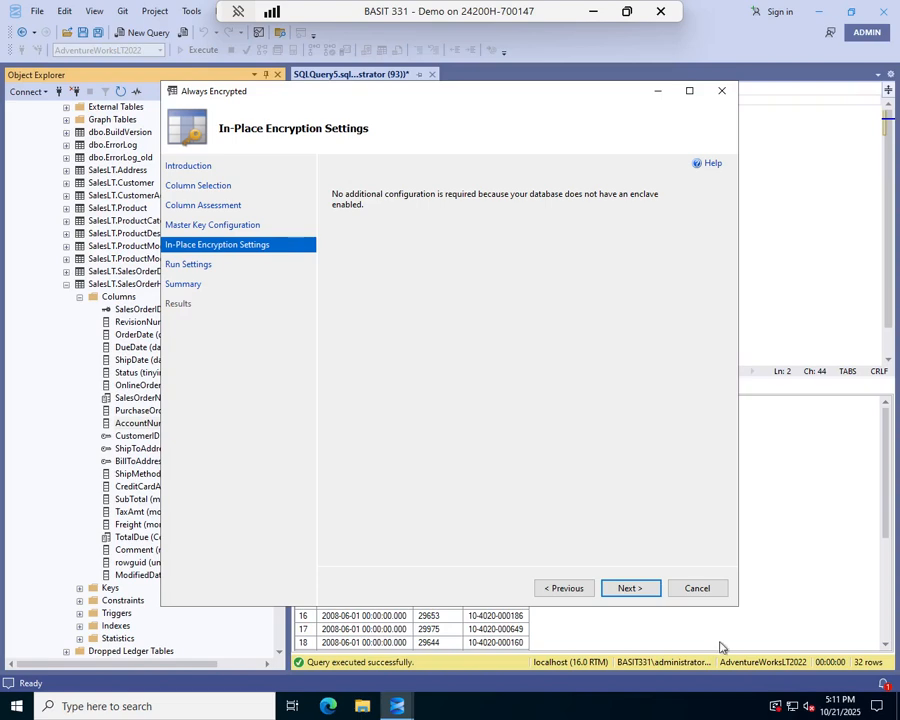
Step: Pass the in-place encryption settings, keep the Offline encryption method, and run the AccountNumber encryption from the summary
{"action": "left_click", "coordinate": [625, 590]}
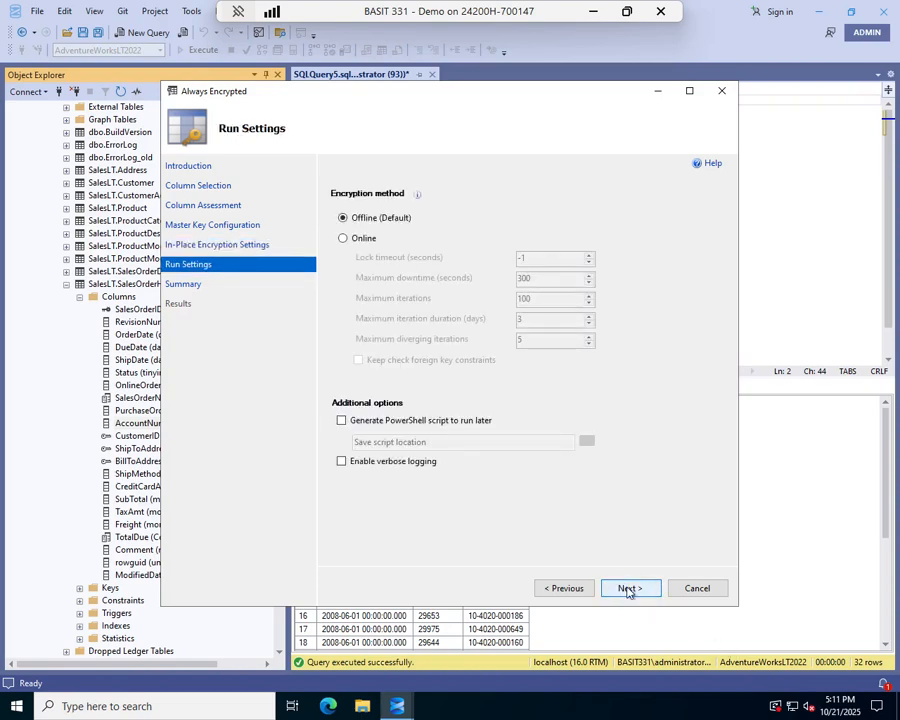
{"action": "left_click", "coordinate": [366, 239]}
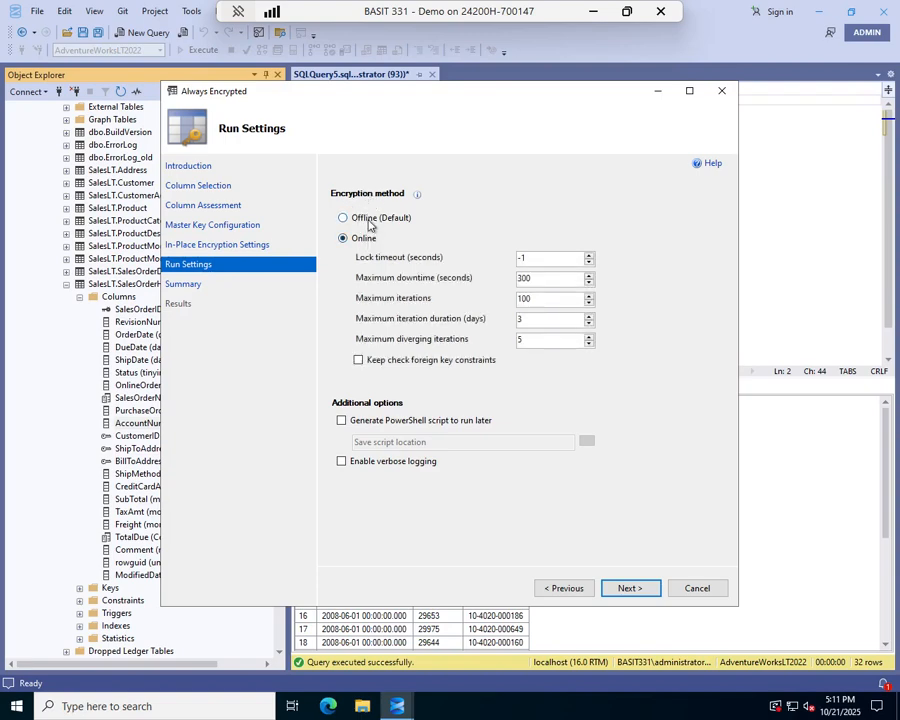
{"action": "left_click", "coordinate": [369, 222]}
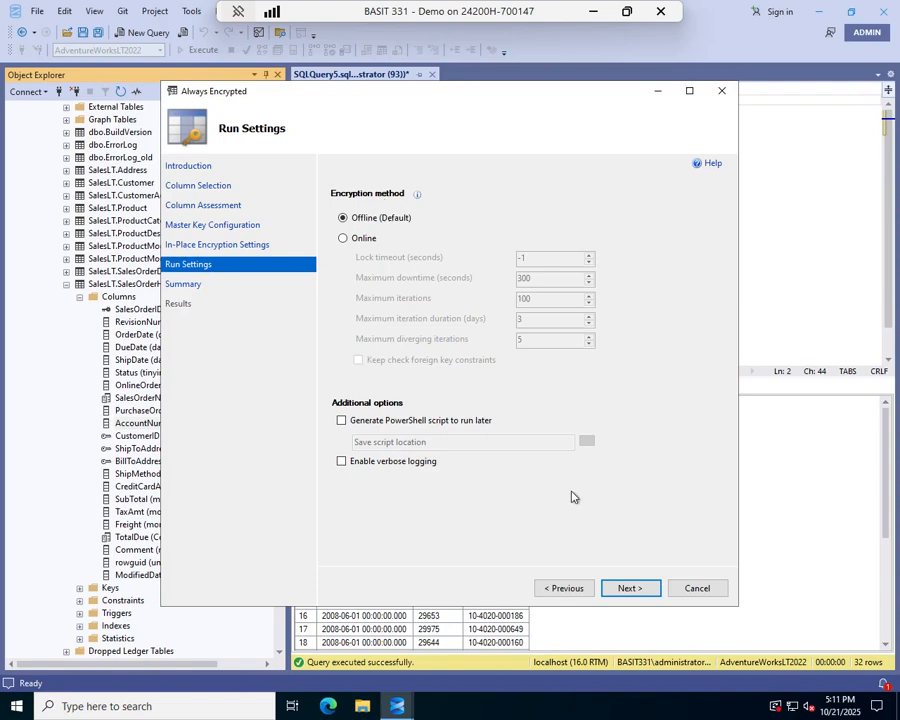
{"action": "left_click", "coordinate": [626, 590]}
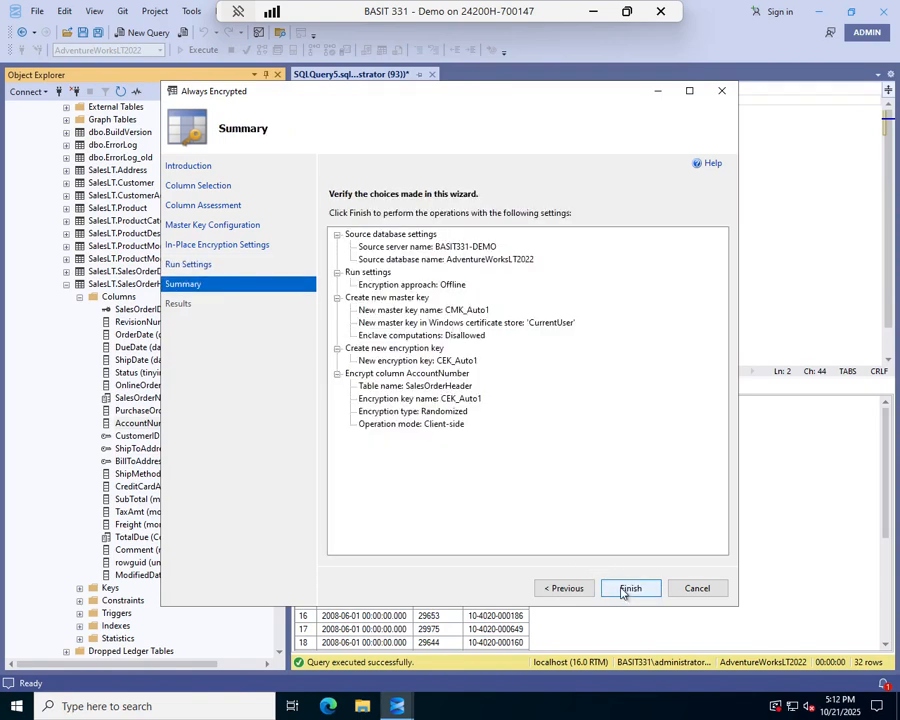
{"action": "left_click", "coordinate": [624, 590]}
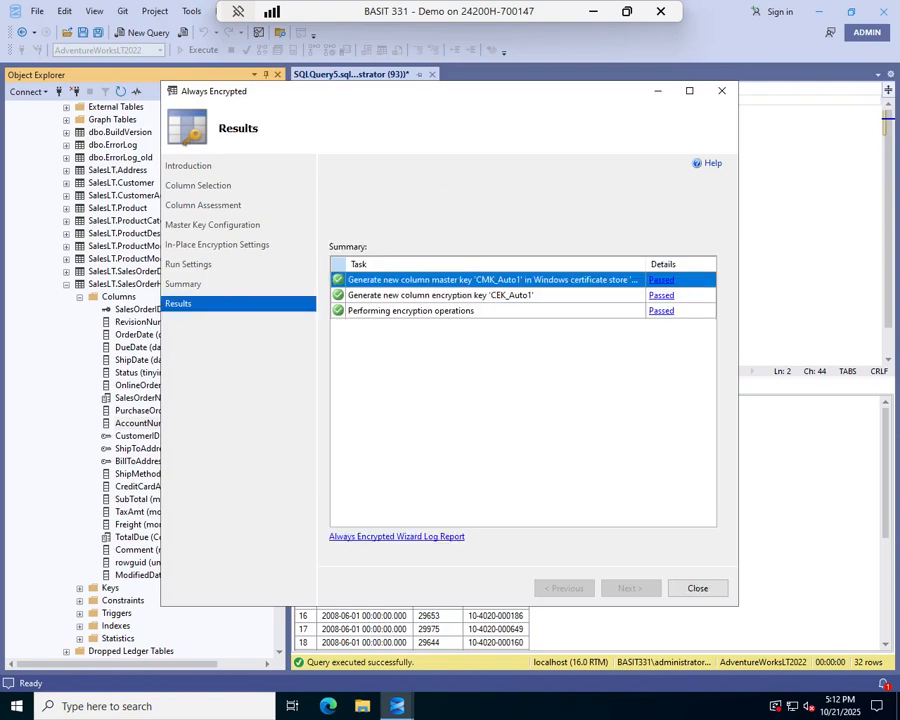
Step: Close the finished encryption wizard and execute the SalesLT.SalesOrderHeader query again to check the AccountNumber values
{"action": "left_click", "coordinate": [708, 589]}
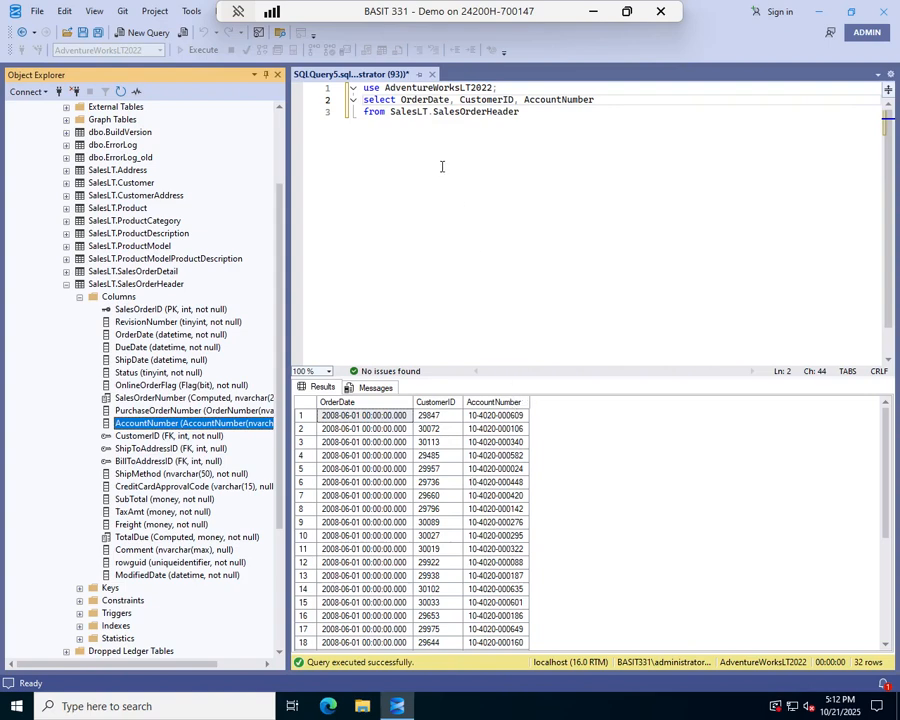
{"action": "left_click", "coordinate": [444, 111]}
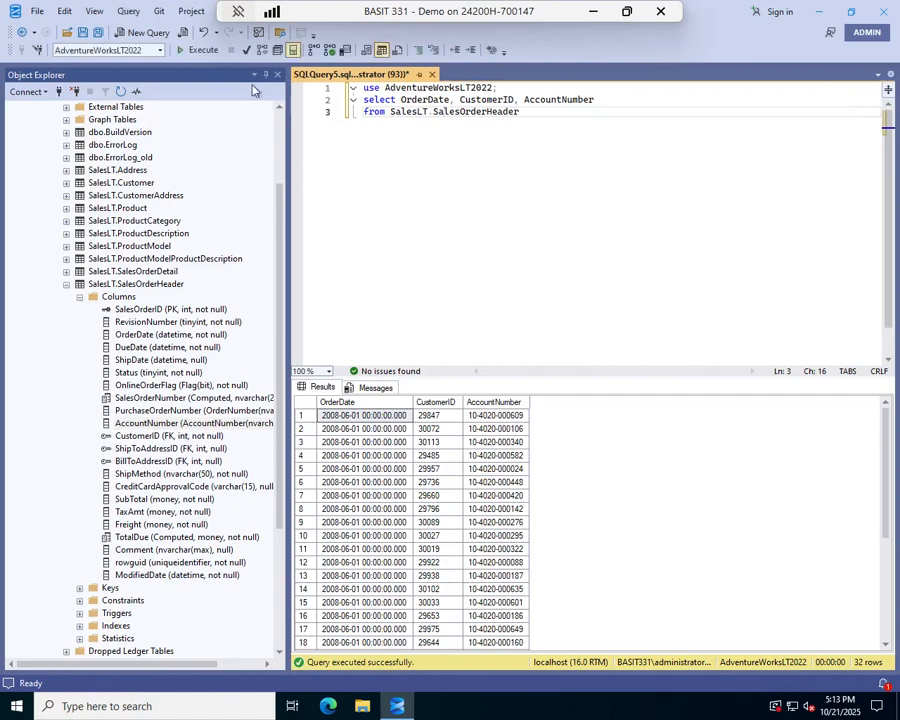
{"action": "left_click", "coordinate": [200, 50]}
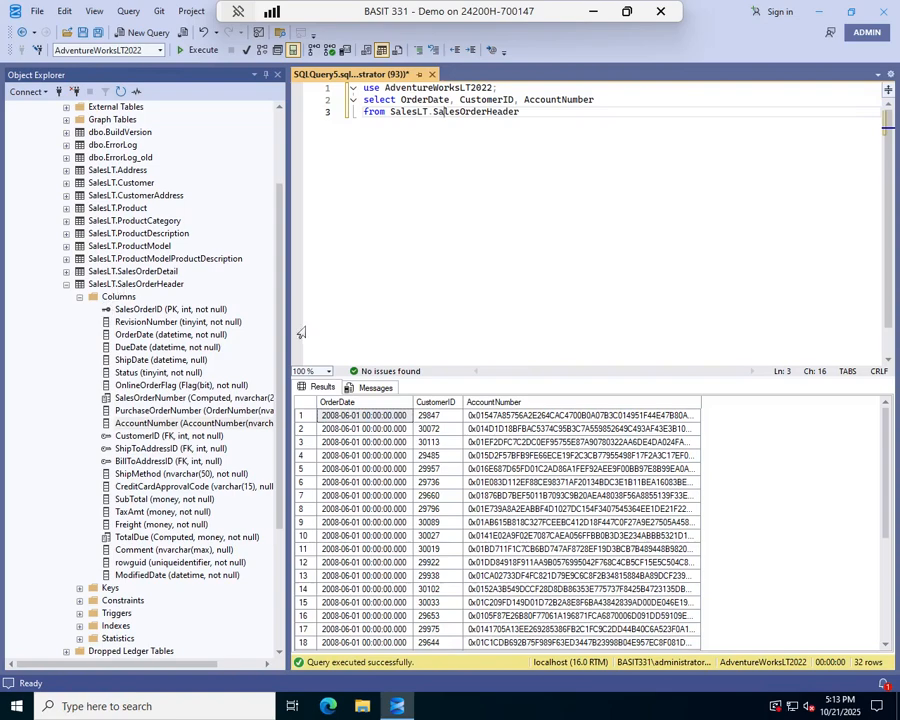
Step: Start the Always Encrypted Wizard for the AdventureWorksLT2022 database, pass the introduction and expand SalesLT.SalesOrderHeader in the column selection
{"action": "scroll", "coordinate": [206, 278], "scroll_direction": "up", "scroll_amount": 3}
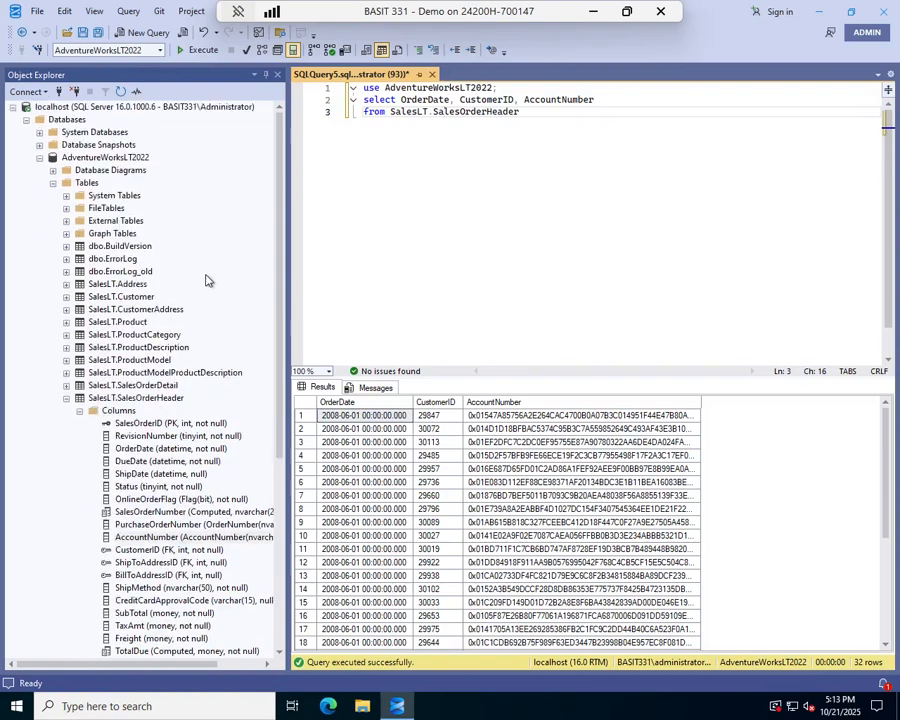
{"action": "right_click", "coordinate": [105, 159]}
{"action": "mouse_move", "coordinate": [187, 296]}
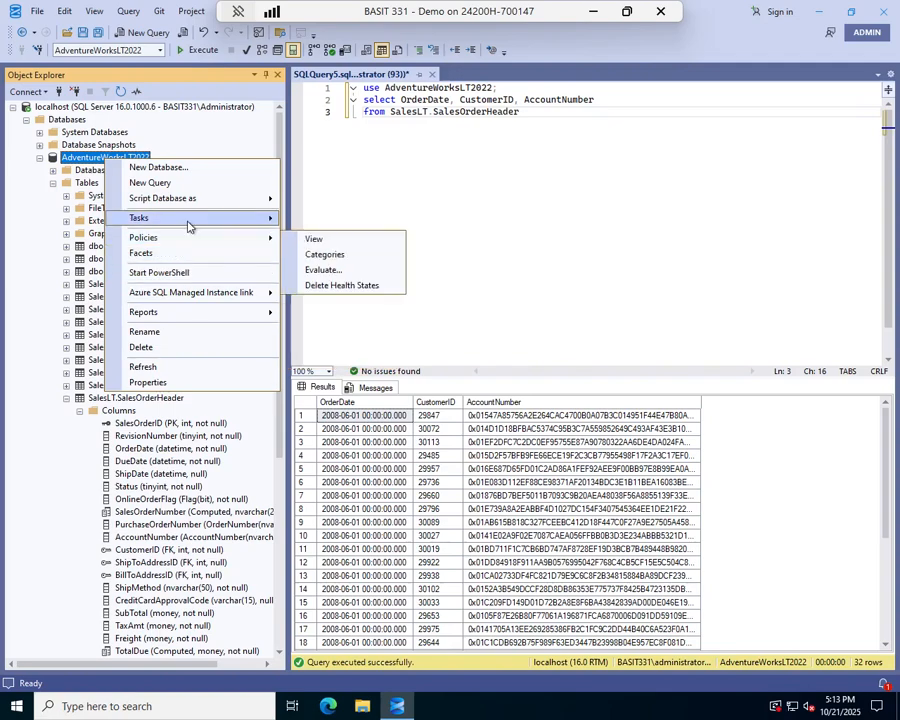
{"action": "mouse_move", "coordinate": [189, 222]}
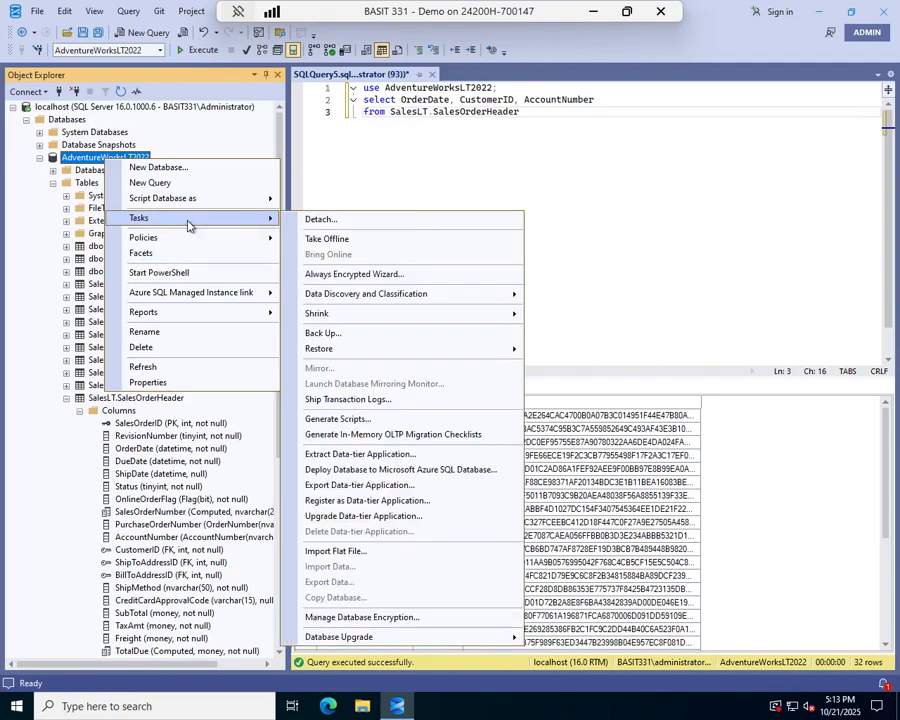
{"action": "left_click", "coordinate": [381, 276]}
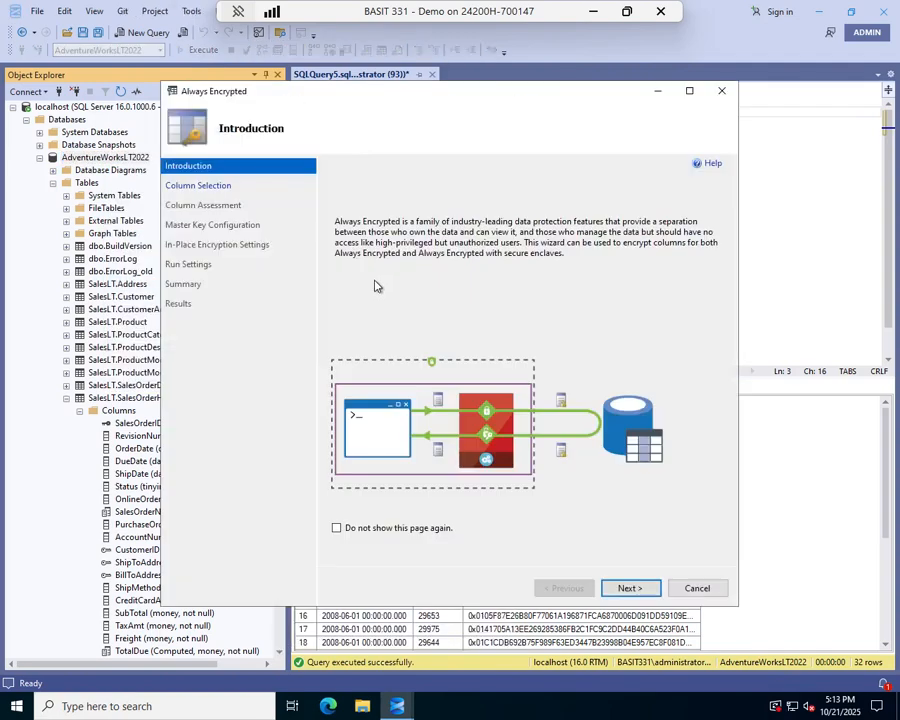
{"action": "left_click", "coordinate": [627, 587]}
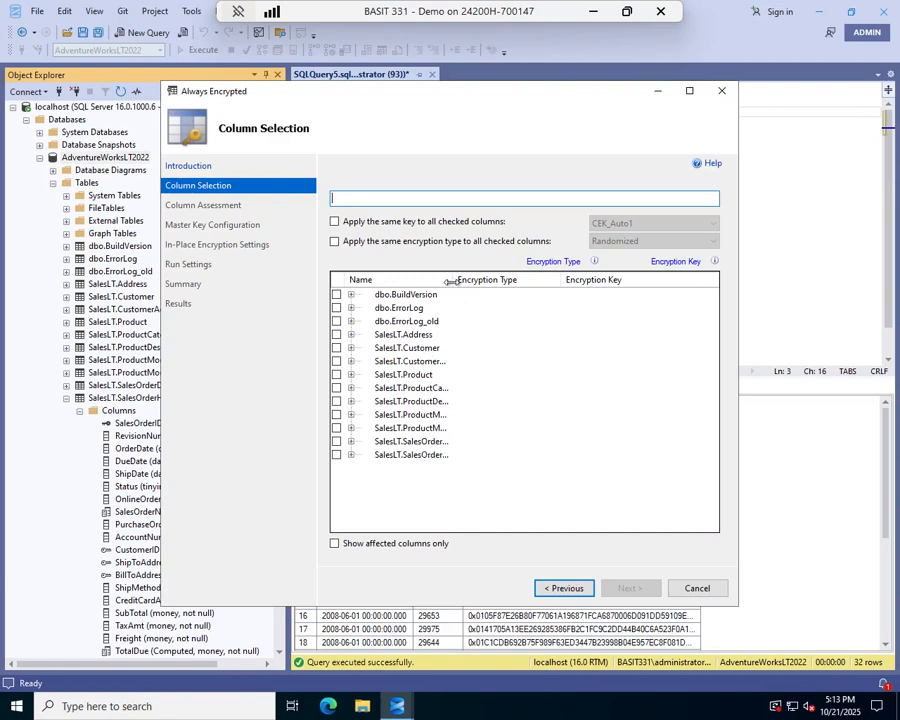
{"action": "left_click_drag", "start_coordinate": [456, 279], "coordinate": [492, 279]}
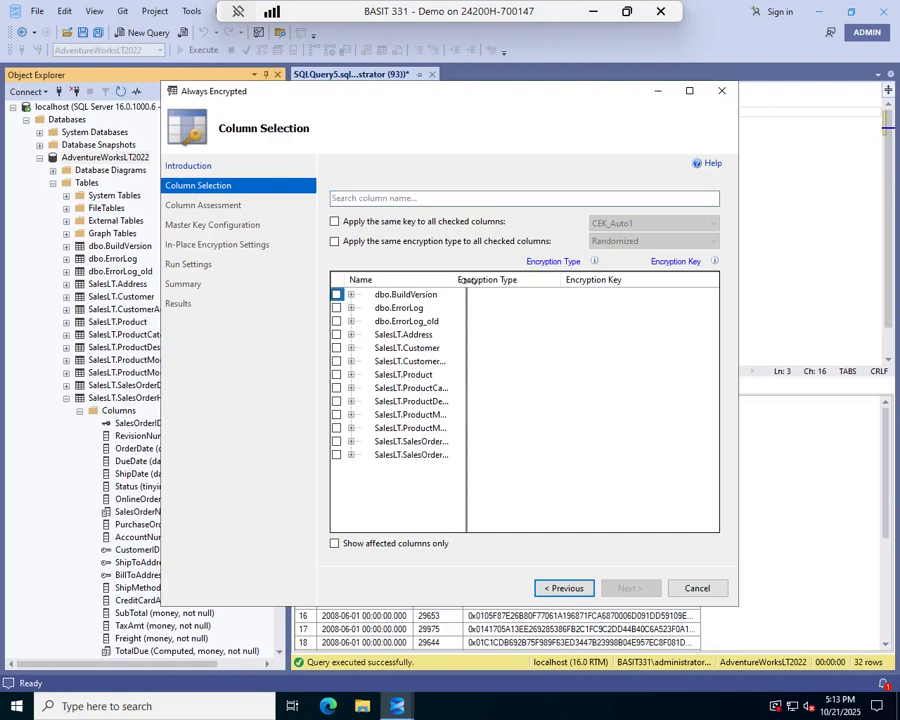
{"action": "left_click", "coordinate": [351, 455]}
{"action": "scroll", "coordinate": [446, 402], "scroll_direction": "down", "scroll_amount": 3}
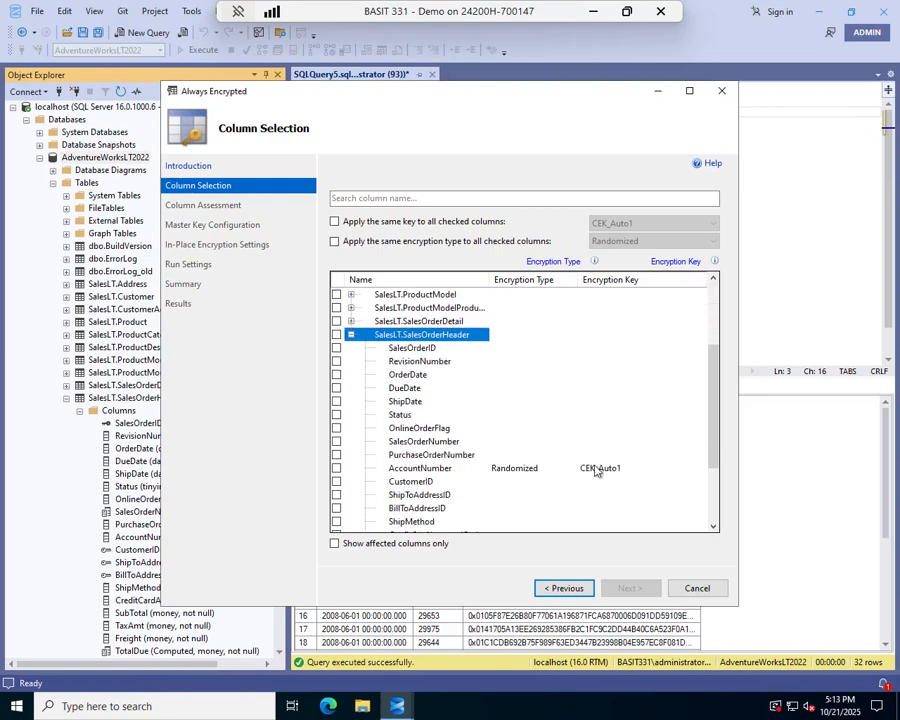
Step: Mark the AccountNumber column of SalesLT.SalesOrderHeader and set its encryption type to Plaintext
{"action": "left_click", "coordinate": [504, 469]}
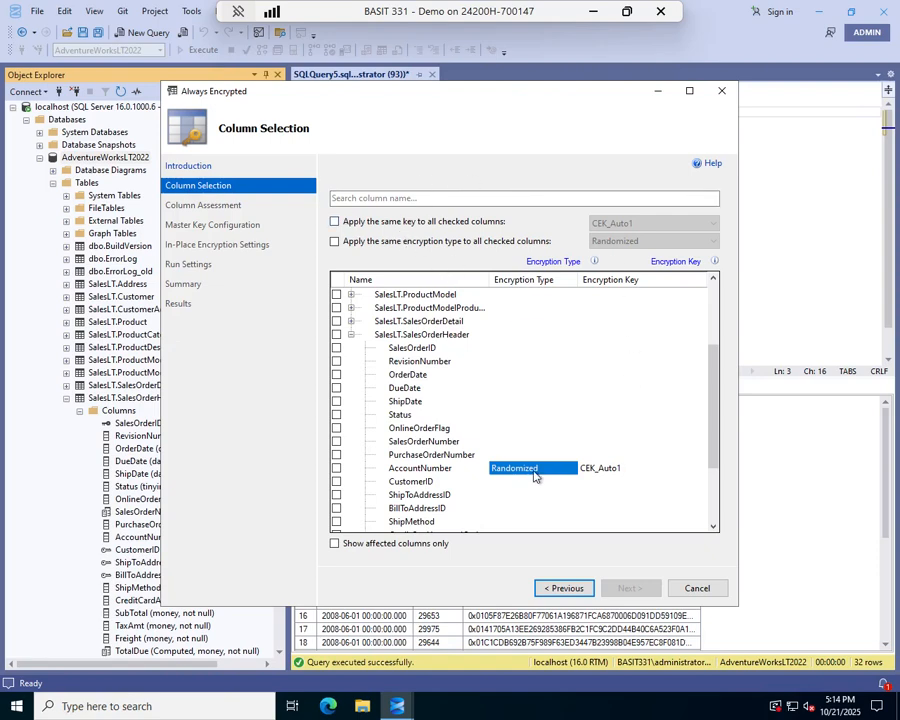
{"action": "scroll", "coordinate": [585, 450], "scroll_direction": "down", "scroll_amount": 3}
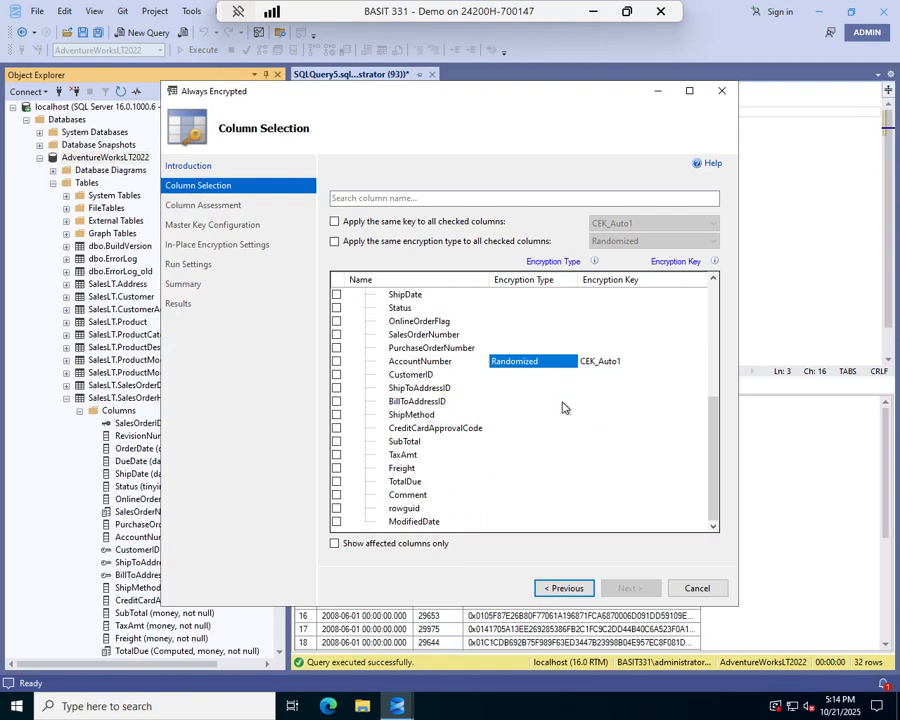
{"action": "left_click", "coordinate": [336, 362]}
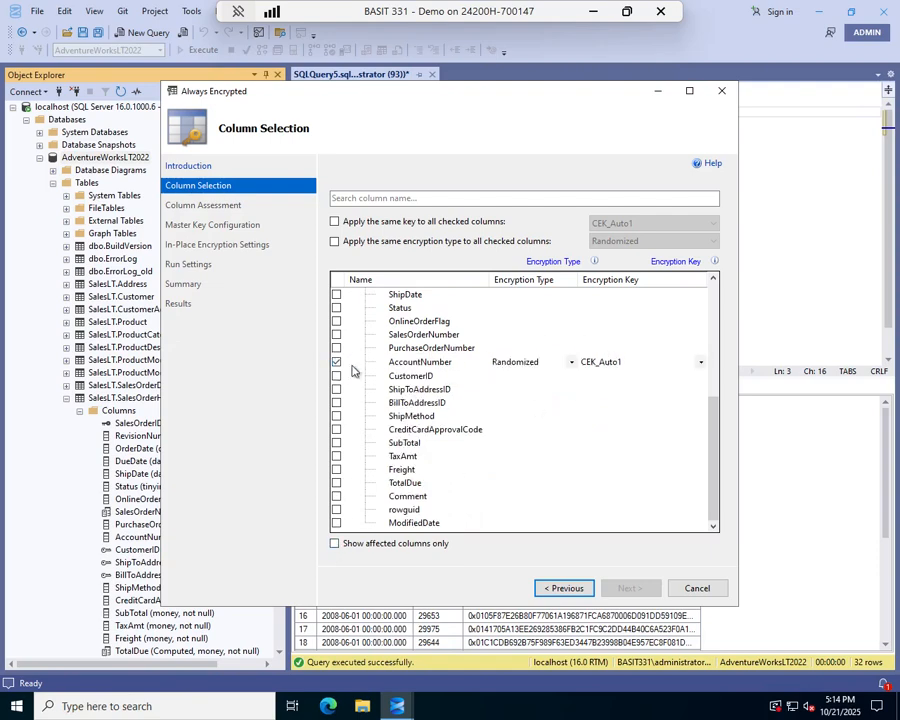
{"action": "left_click", "coordinate": [571, 364]}
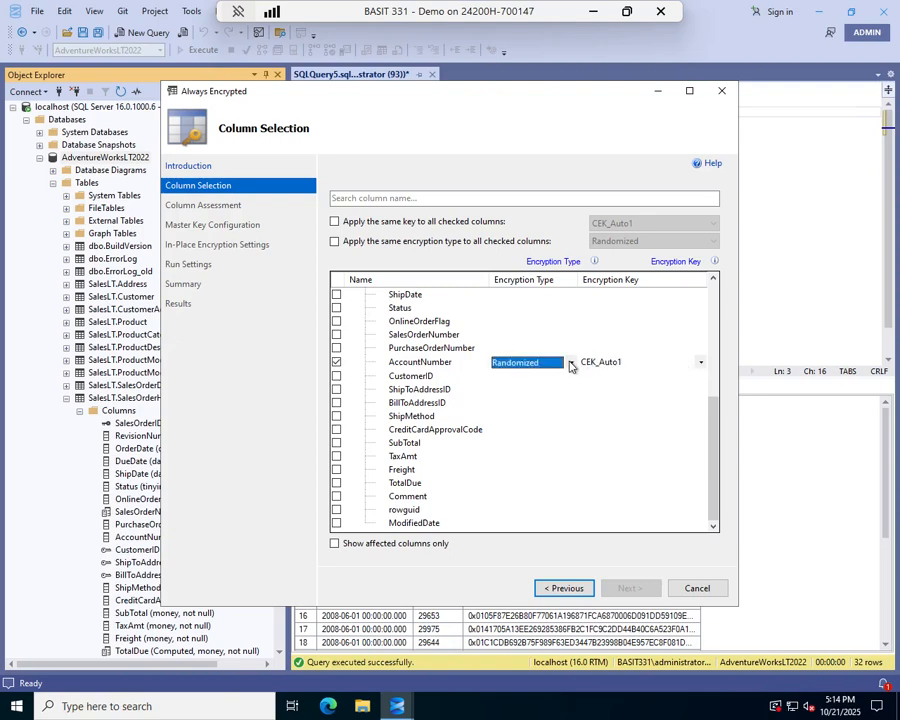
{"action": "left_click", "coordinate": [571, 365]}
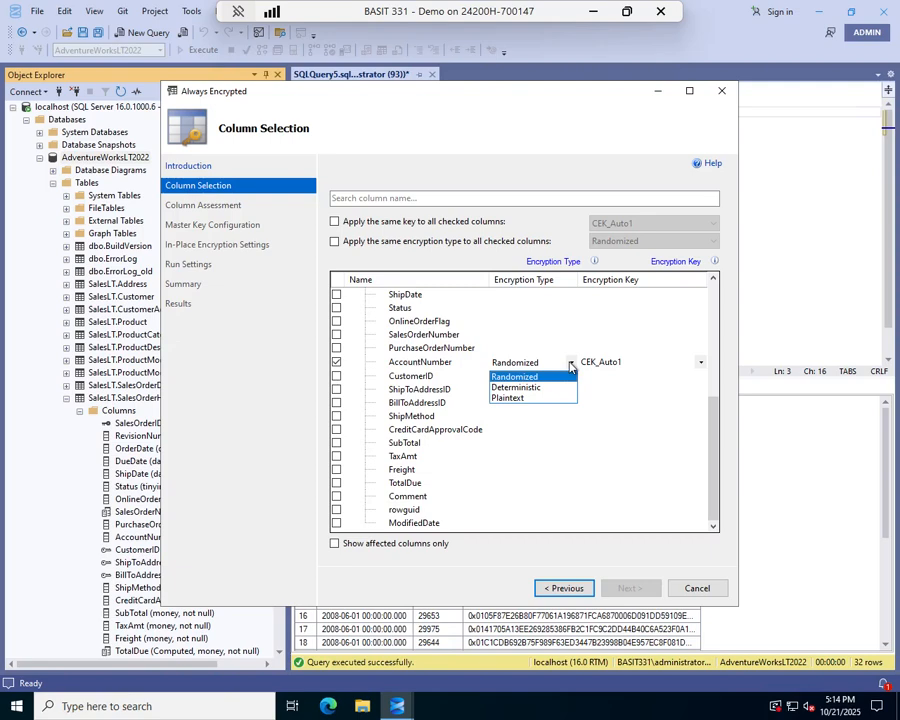
{"action": "left_click", "coordinate": [510, 399]}
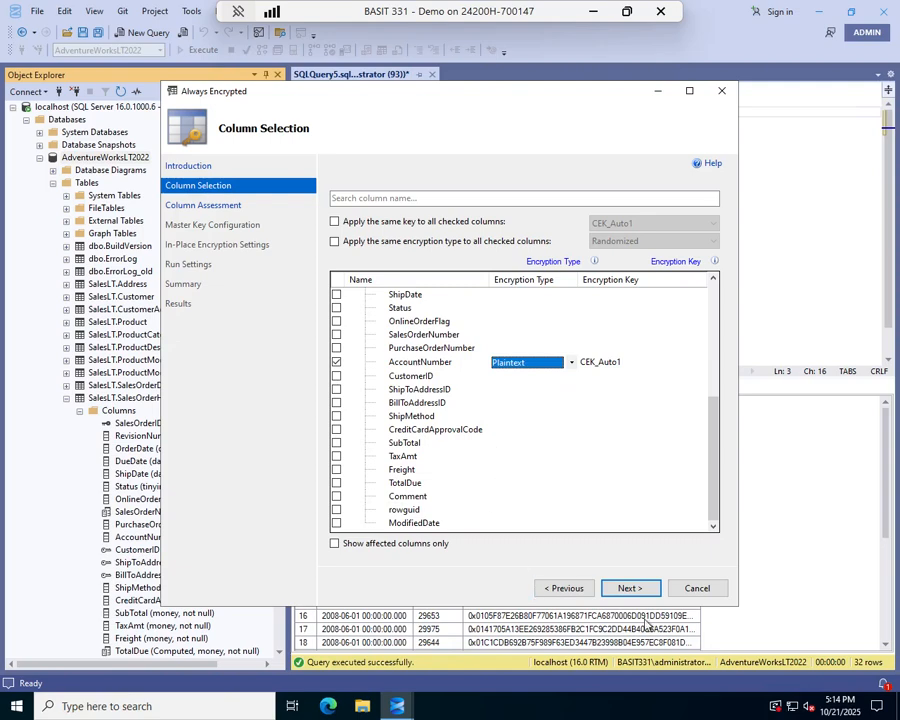
Step: Continue through the remaining wizard pages with the Offline method and run the decryption of the AccountNumber column
{"action": "left_click", "coordinate": [629, 588]}
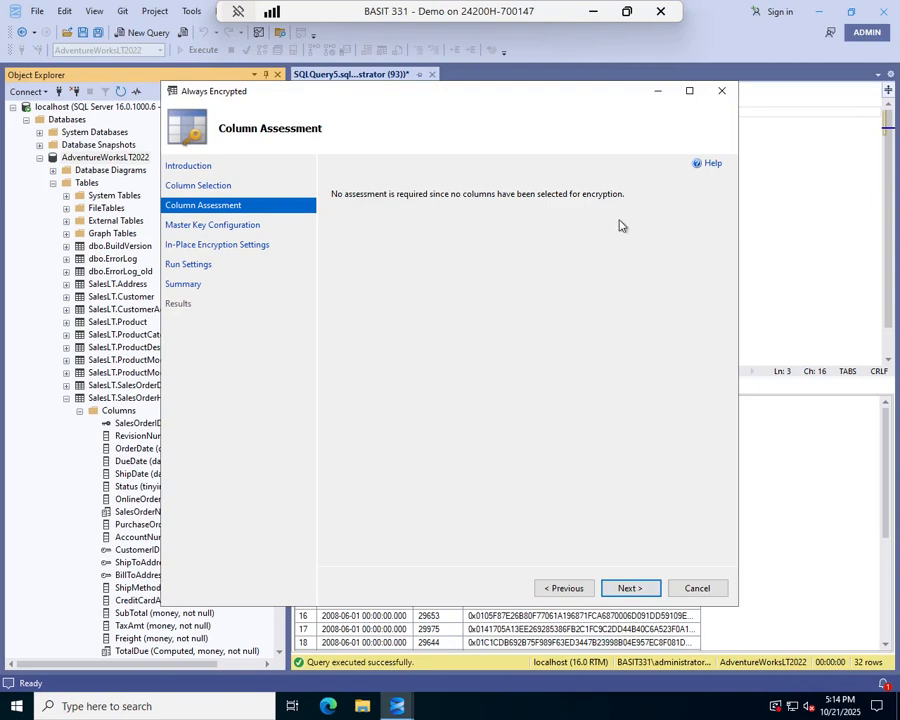
{"action": "left_click", "coordinate": [627, 588]}
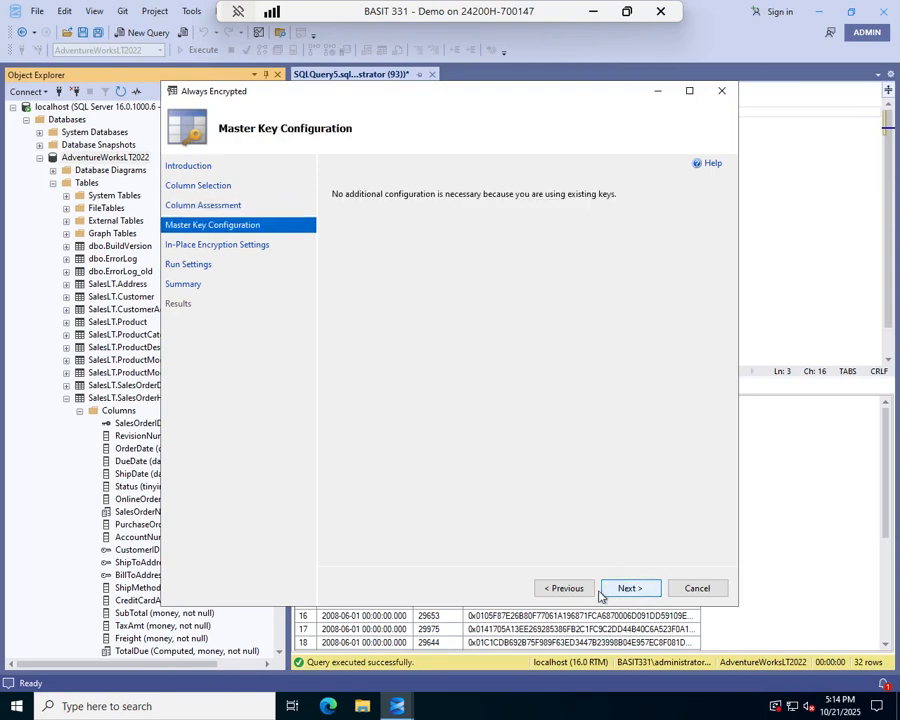
{"action": "left_click", "coordinate": [568, 588]}
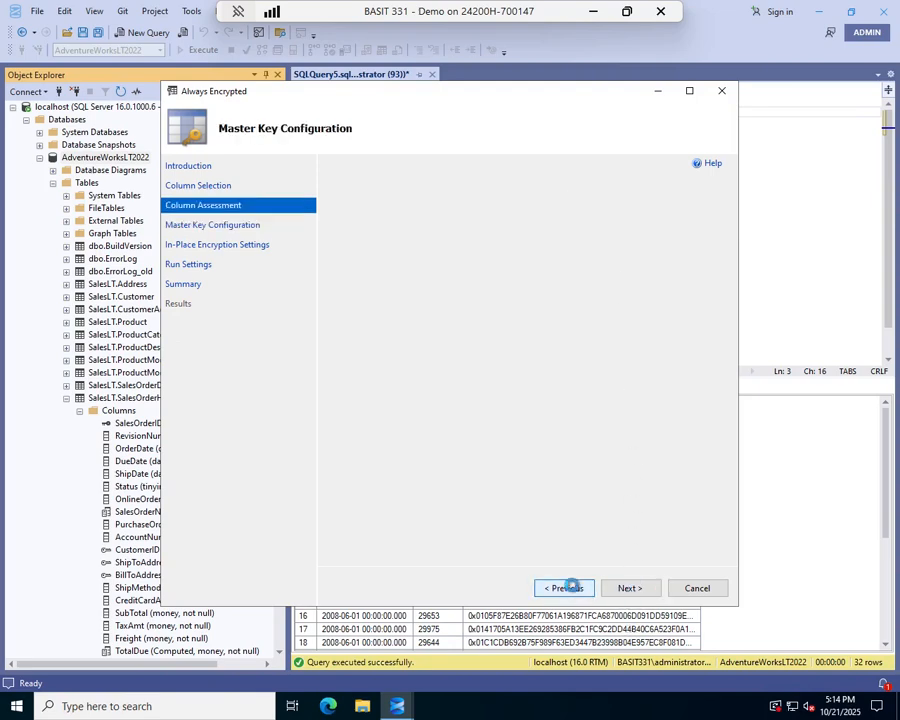
{"action": "left_click", "coordinate": [640, 592]}
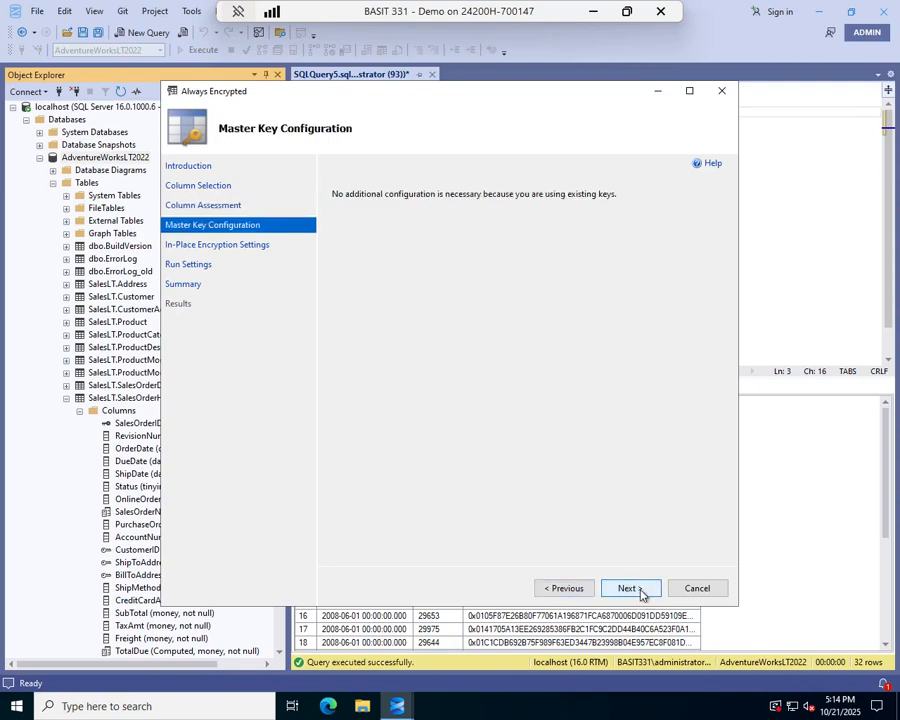
{"action": "left_click", "coordinate": [641, 592]}
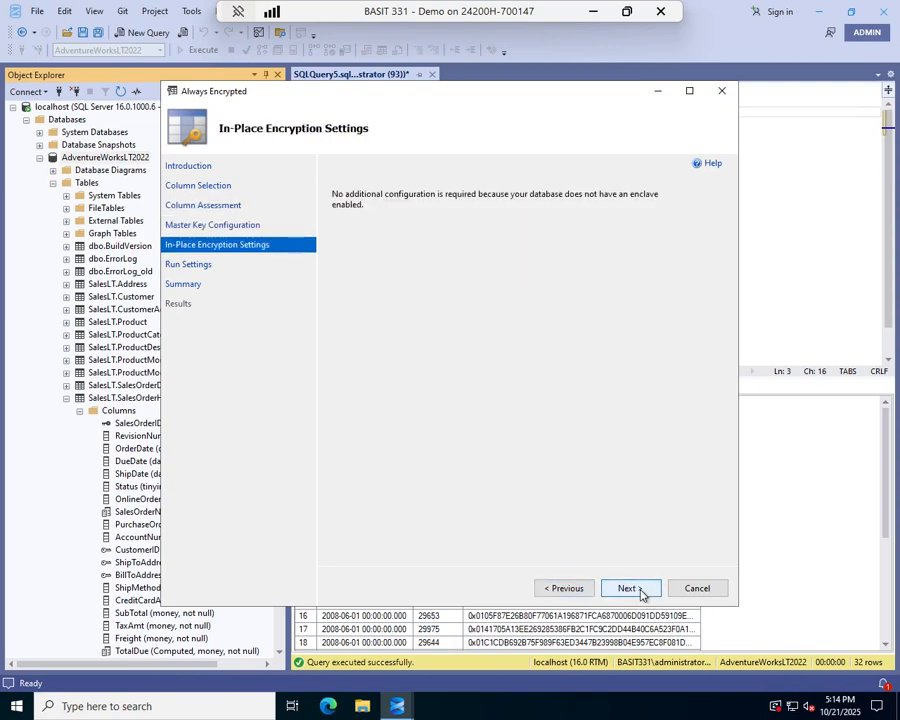
{"action": "left_click", "coordinate": [641, 592]}
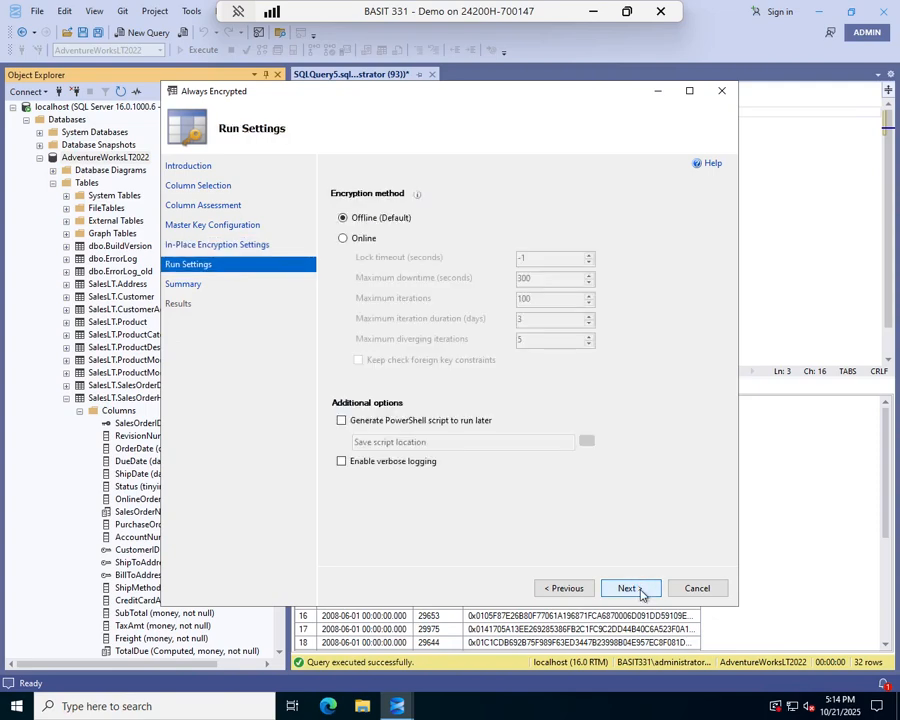
{"action": "left_click", "coordinate": [641, 592]}
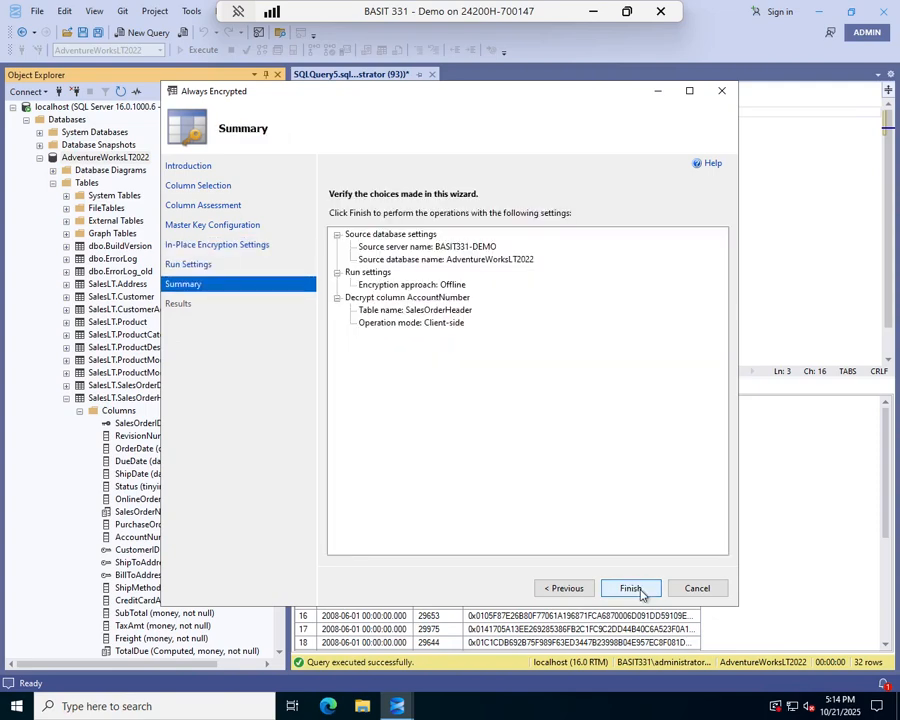
{"action": "left_click", "coordinate": [641, 592]}
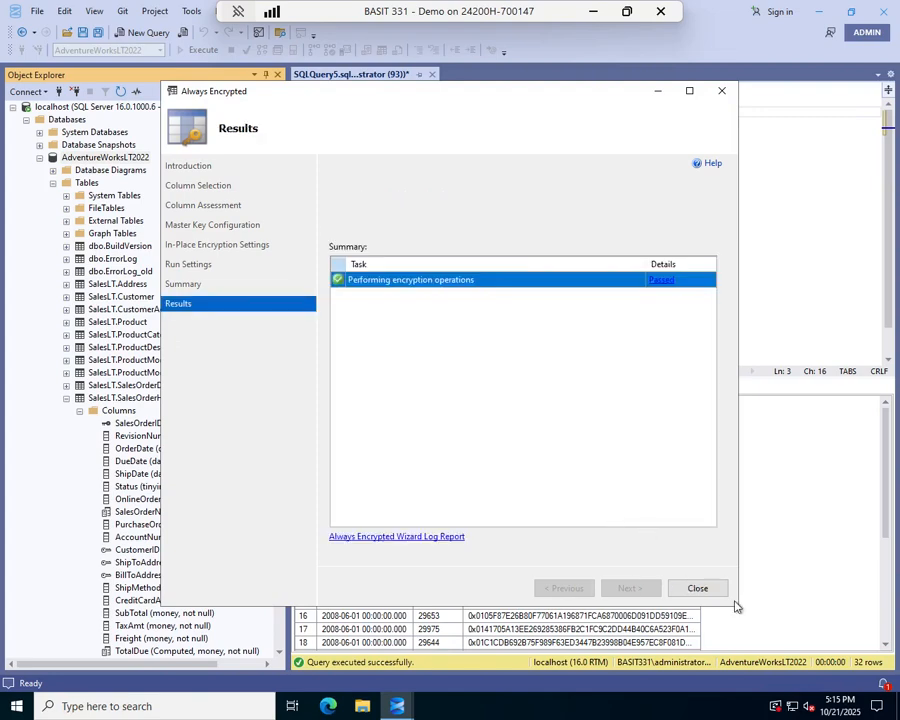
Step: Close the wizard after the decryption and rerun the query to check the AccountNumber values in plaintext
{"action": "left_click", "coordinate": [697, 588]}
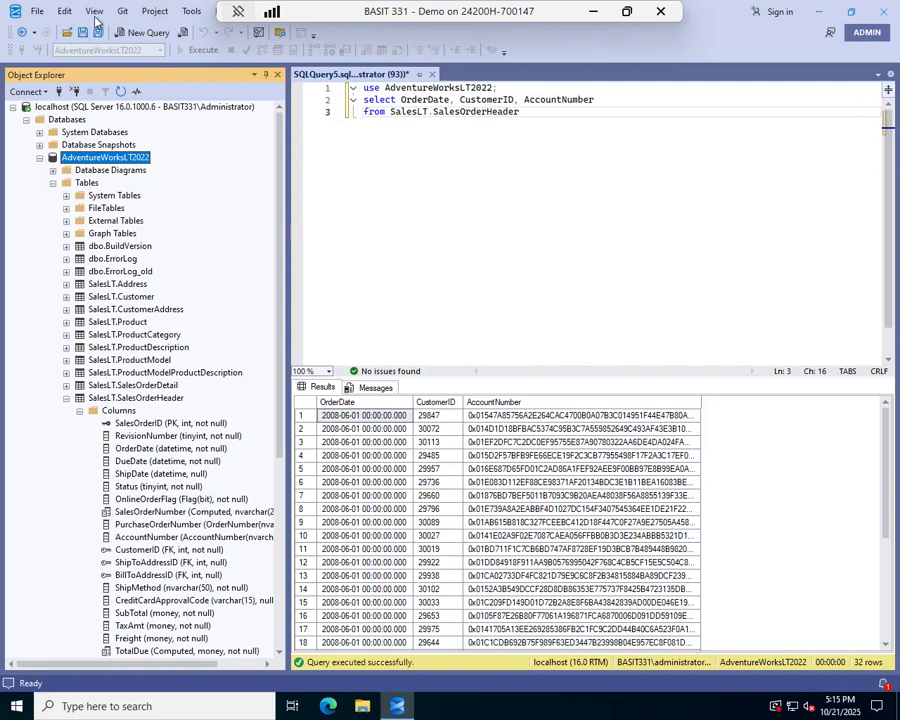
{"action": "left_click", "coordinate": [296, 113]}
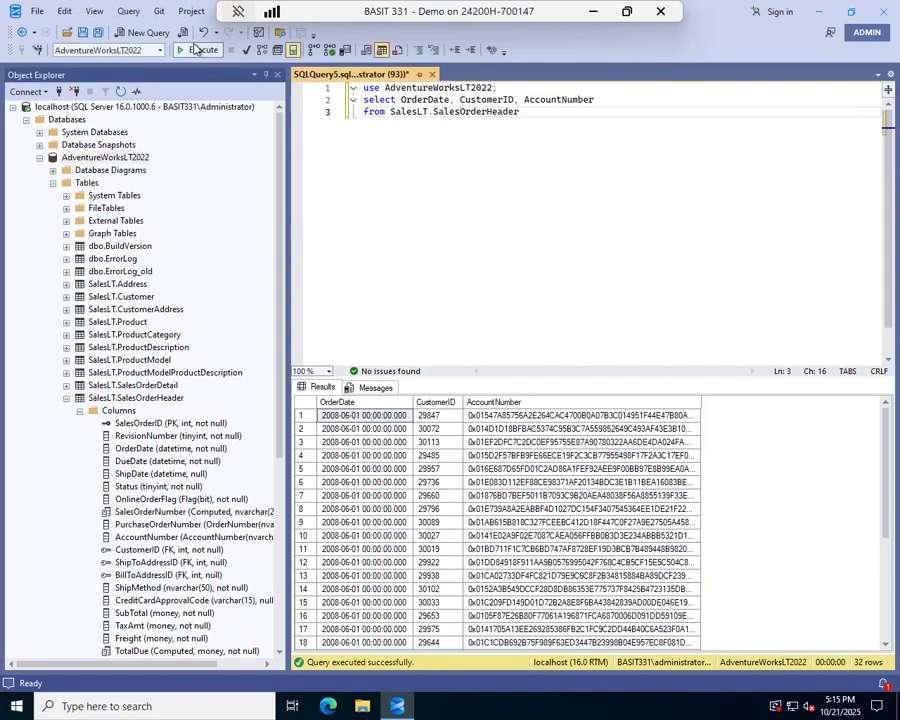
{"action": "left_click", "coordinate": [203, 49]}
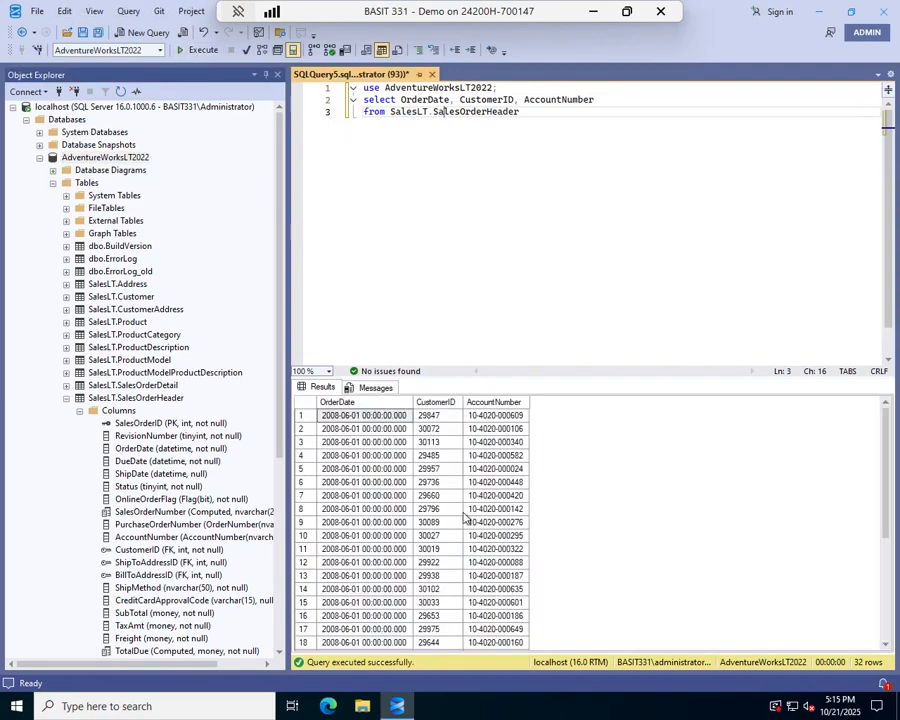